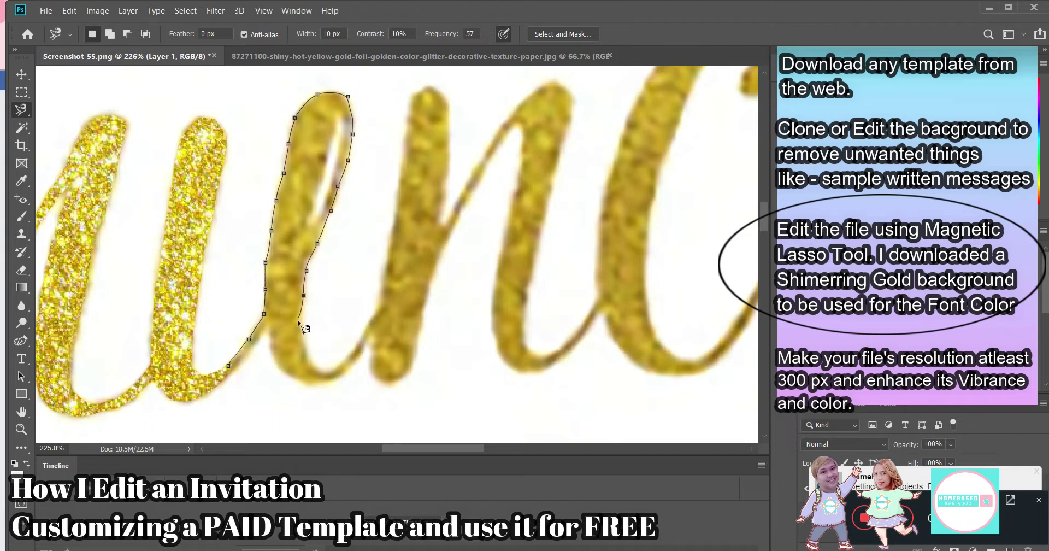
- Finish the Magnetic Lasso outline around the 'u' and 'n' strokes and close it into a selection
{"action": "left_click", "coordinate": [348, 358]}
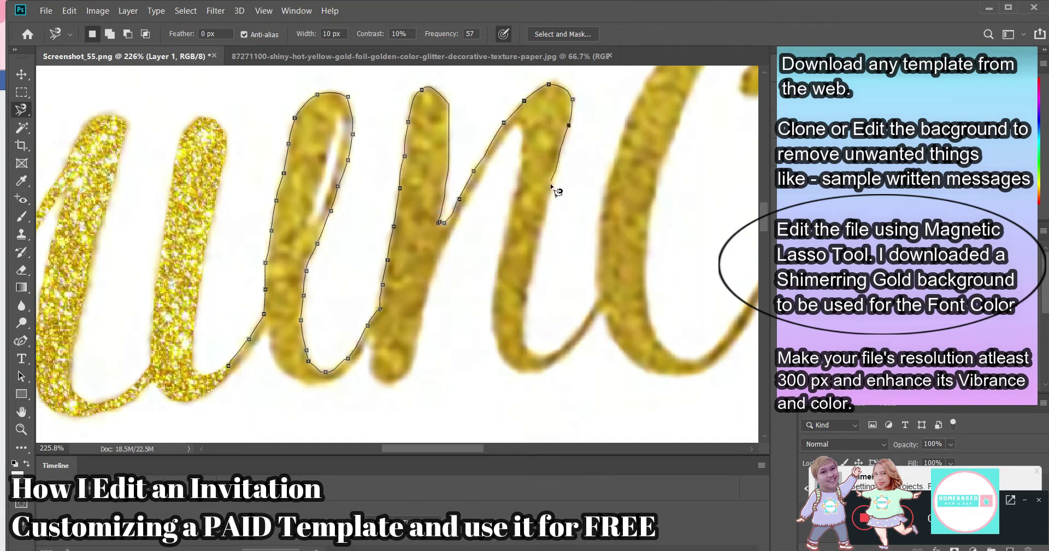
{"action": "left_click", "coordinate": [538, 355]}
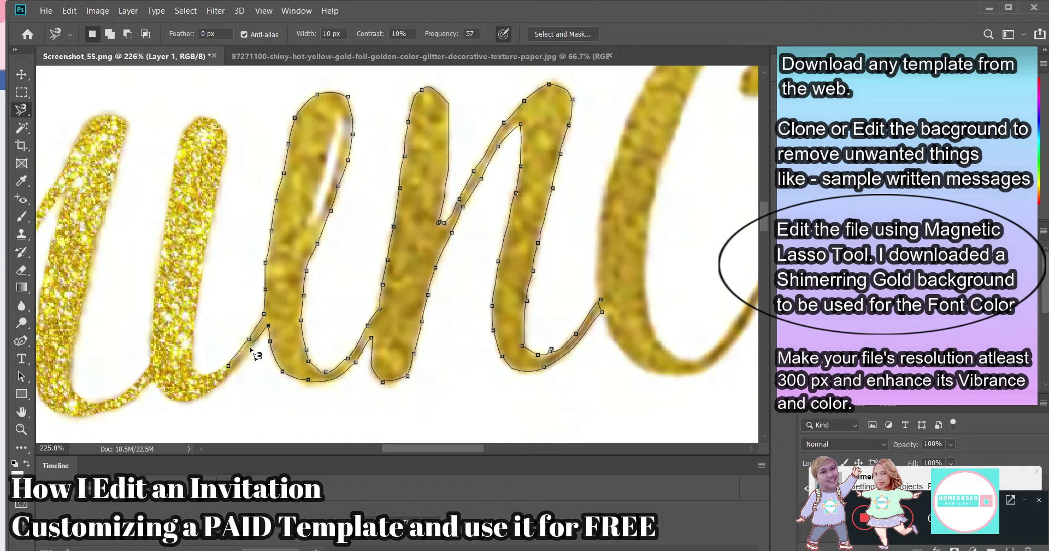
{"action": "left_click", "coordinate": [228, 372]}
- With Clone Stamp, sample the gold glitter texture and paint the lower parts of the strokes
{"action": "right_click", "coordinate": [21, 109]}
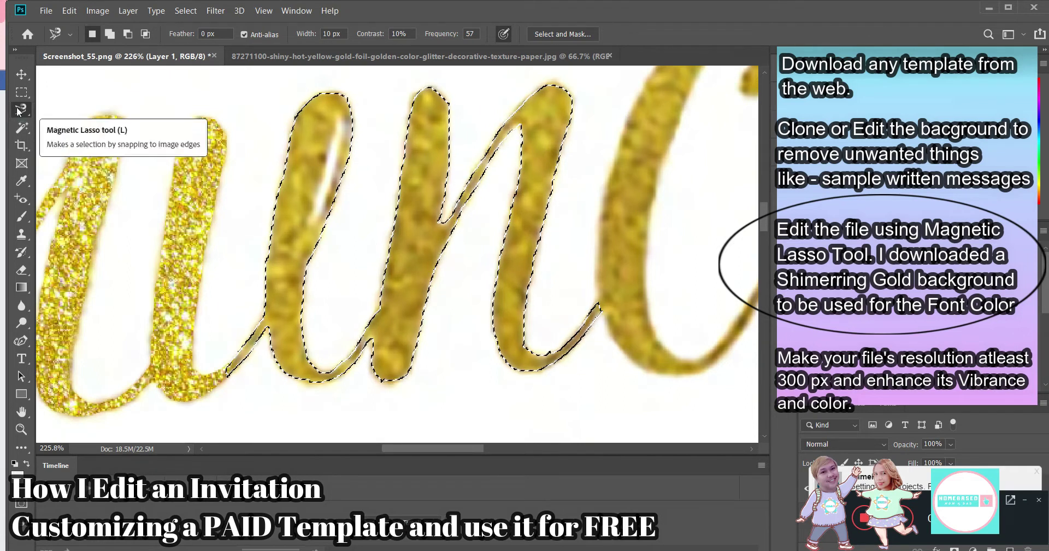
{"action": "left_click", "coordinate": [21, 234]}
{"action": "key", "text": "ctrl+Tab"}
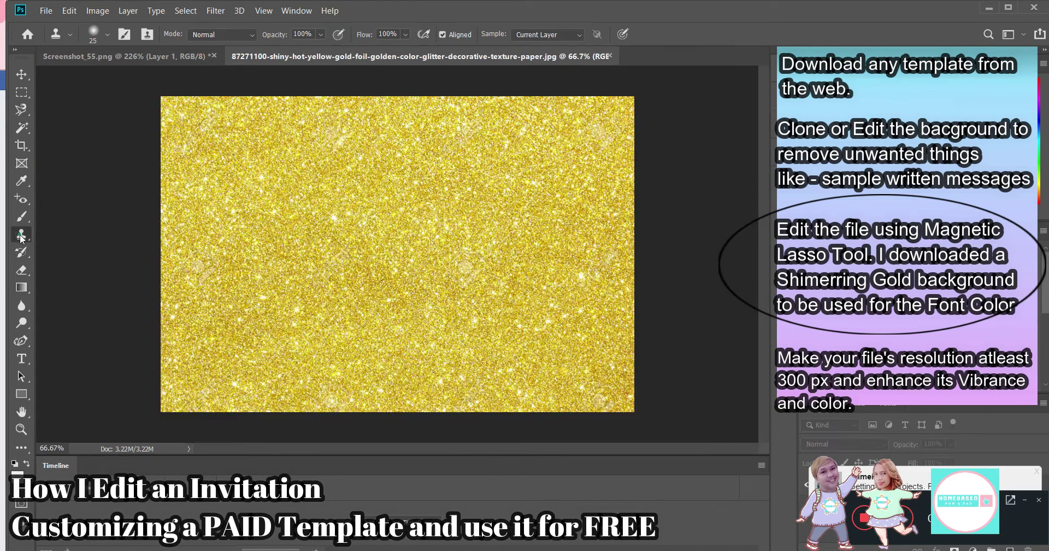
{"action": "left_click", "coordinate": [164, 59]}
{"action": "left_click_drag", "start_coordinate": [273, 246], "coordinate": [306, 295]}
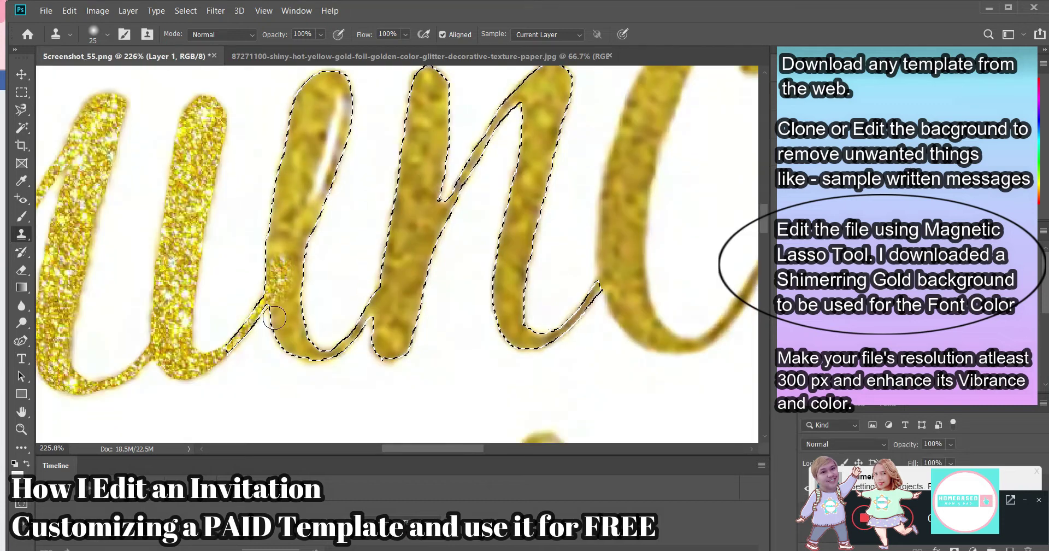
{"action": "left_click_drag", "start_coordinate": [397, 262], "coordinate": [404, 325]}
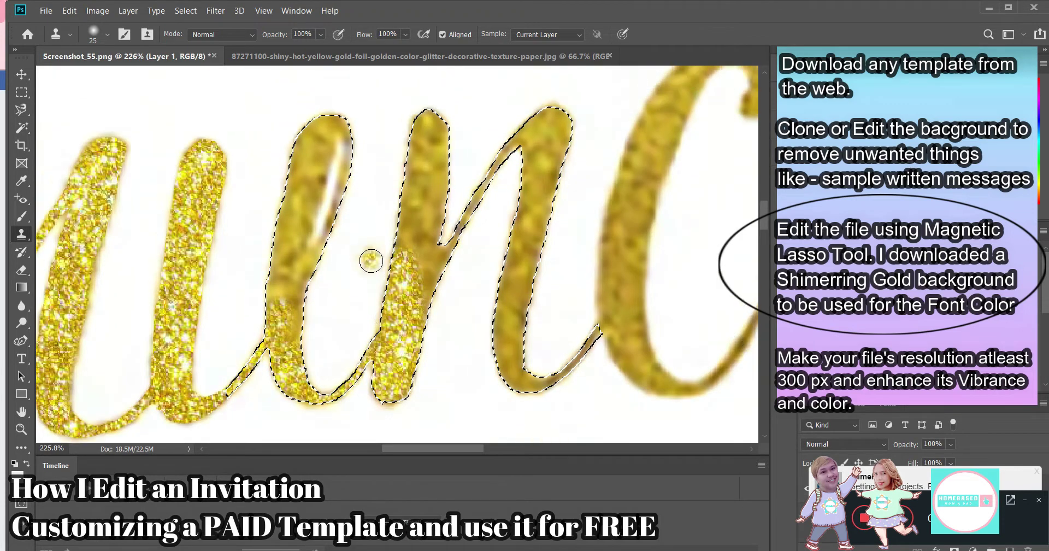
- Paint glitter over the rest of the selected 'u' and 'n' strokes
{"action": "scroll", "coordinate": [375, 262], "scroll_direction": "up", "scroll_amount": 3}
{"action": "left_click_drag", "start_coordinate": [434, 168], "coordinate": [427, 350]}
{"action": "mouse_move", "coordinate": [502, 230]}
{"action": "left_mouse_down"}
{"action": "mouse_move", "coordinate": [509, 404]}
{"action": "mouse_move", "coordinate": [515, 266]}
{"action": "mouse_move", "coordinate": [596, 224]}
{"action": "left_mouse_up"}
{"action": "scroll", "coordinate": [544, 179], "scroll_direction": "up", "scroll_amount": 5}
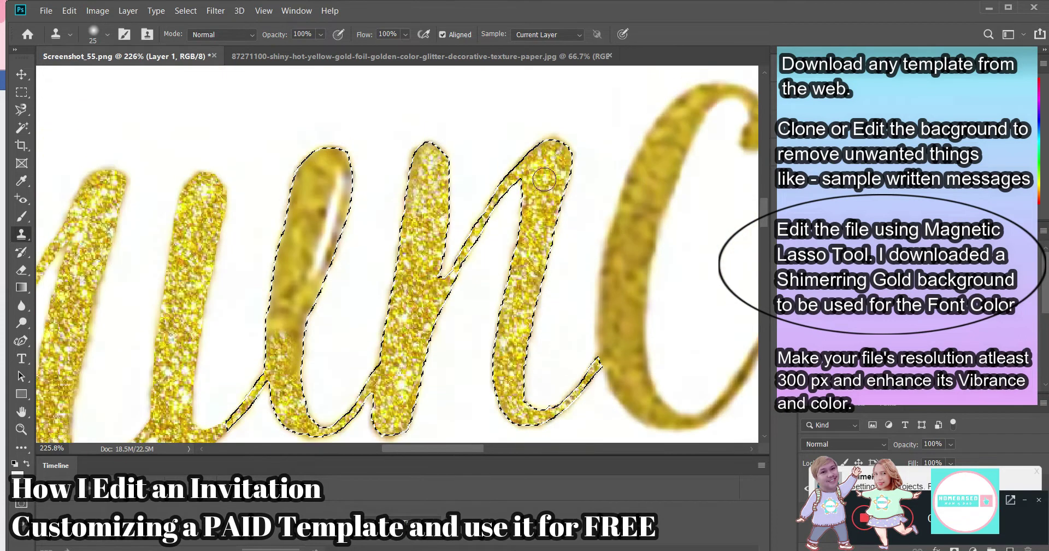
{"action": "mouse_move", "coordinate": [248, 331]}
{"action": "left_mouse_down"}
{"action": "mouse_move", "coordinate": [354, 206]}
{"action": "mouse_move", "coordinate": [295, 220]}
{"action": "mouse_move", "coordinate": [303, 276]}
{"action": "left_mouse_up"}
{"action": "left_click_drag", "start_coordinate": [403, 448], "coordinate": [450, 448]}
{"action": "right_click", "coordinate": [21, 110]}
- Trace a Magnetic Lasso selection around the 'c' stroke
{"action": "left_click", "coordinate": [96, 134]}
{"action": "left_click", "coordinate": [258, 373]}
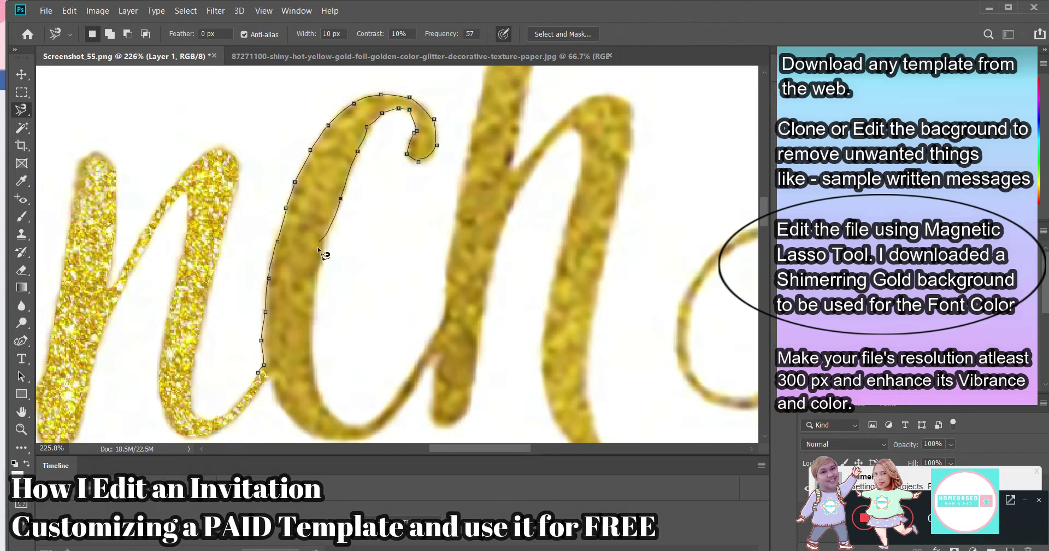
{"action": "scroll", "coordinate": [316, 393], "scroll_direction": "down", "scroll_amount": 5}
{"action": "double_click", "coordinate": [316, 321]}
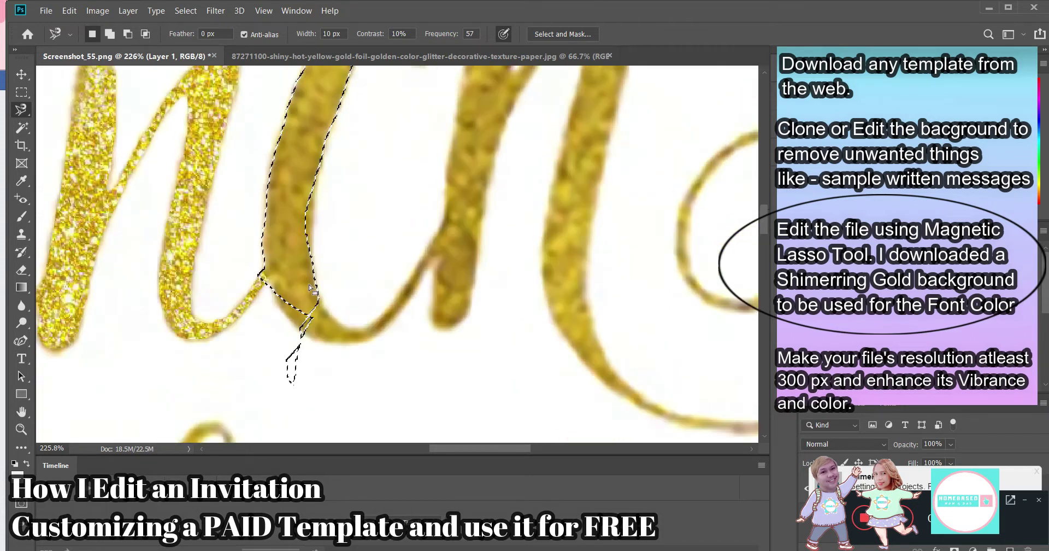
{"action": "scroll", "coordinate": [316, 322], "scroll_direction": "up", "scroll_amount": 3}
- Clone Stamp gold glitter up the selected 'c' stroke
{"action": "key", "text": "s"}
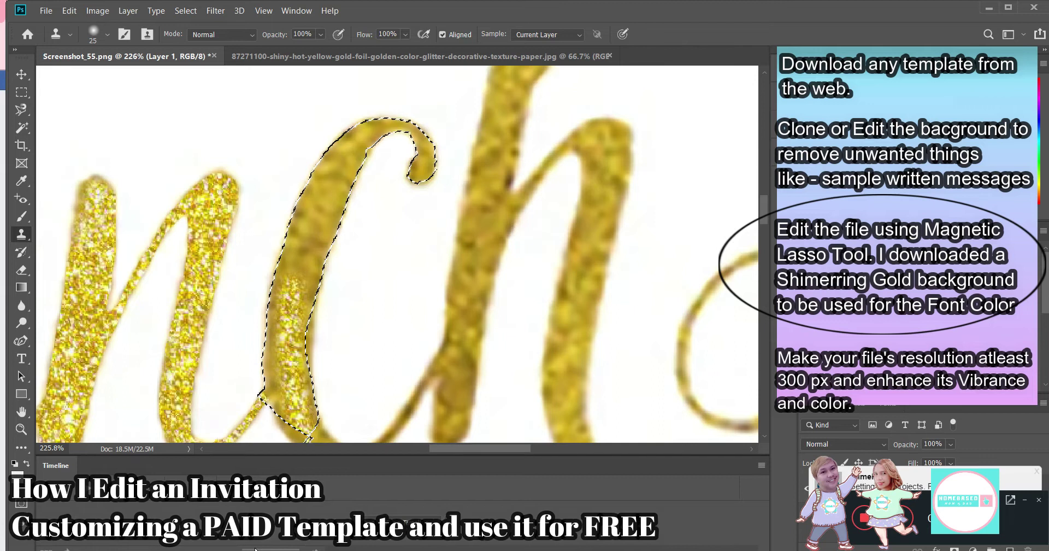
{"action": "scroll", "coordinate": [284, 328], "scroll_direction": "down", "scroll_amount": 1}
{"action": "mouse_move", "coordinate": [281, 353]}
{"action": "left_mouse_down"}
{"action": "mouse_move", "coordinate": [298, 158]}
{"action": "mouse_move", "coordinate": [421, 115]}
{"action": "left_mouse_up"}
{"action": "right_click", "coordinate": [20, 109]}
- Clear the 'c' selection and select the letter's remaining dull part
{"action": "left_click", "coordinate": [71, 134]}
{"action": "scroll", "coordinate": [283, 337], "scroll_direction": "down", "scroll_amount": 2}
{"action": "left_click", "coordinate": [272, 322]}
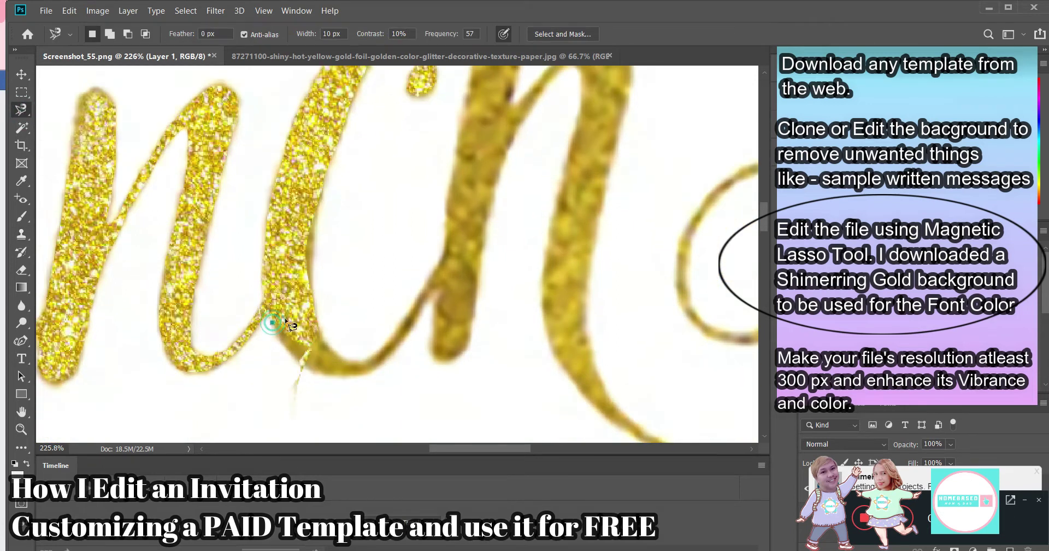
{"action": "left_click", "coordinate": [405, 339]}
{"action": "left_click", "coordinate": [420, 338]}
{"action": "double_click", "coordinate": [231, 312]}
{"action": "key", "text": "s"}
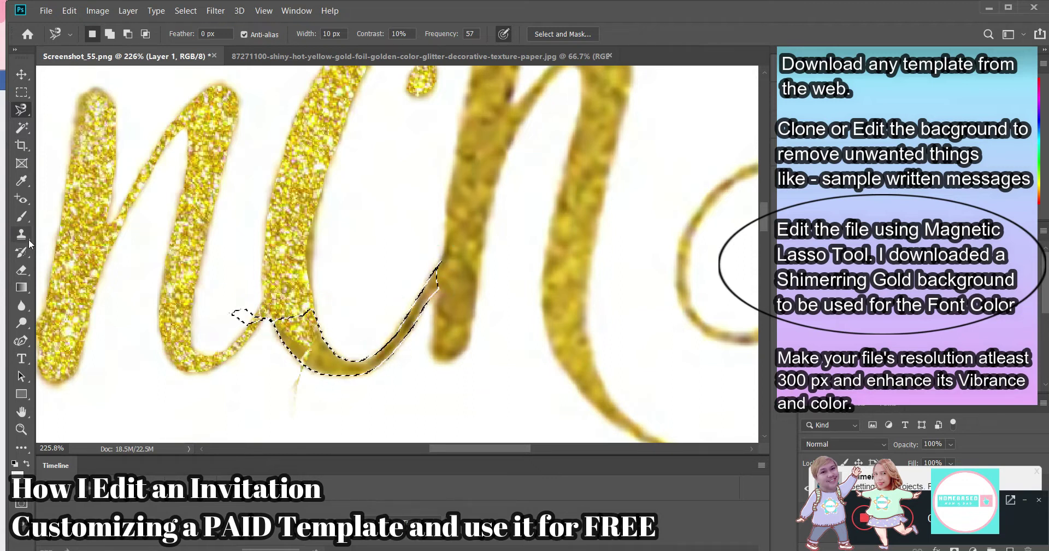
- Select a thin sliver along the letter edge, then deselect with Ctrl+D
{"action": "key", "text": "l"}
{"action": "left_click", "coordinate": [319, 194]}
{"action": "double_click", "coordinate": [317, 205]}
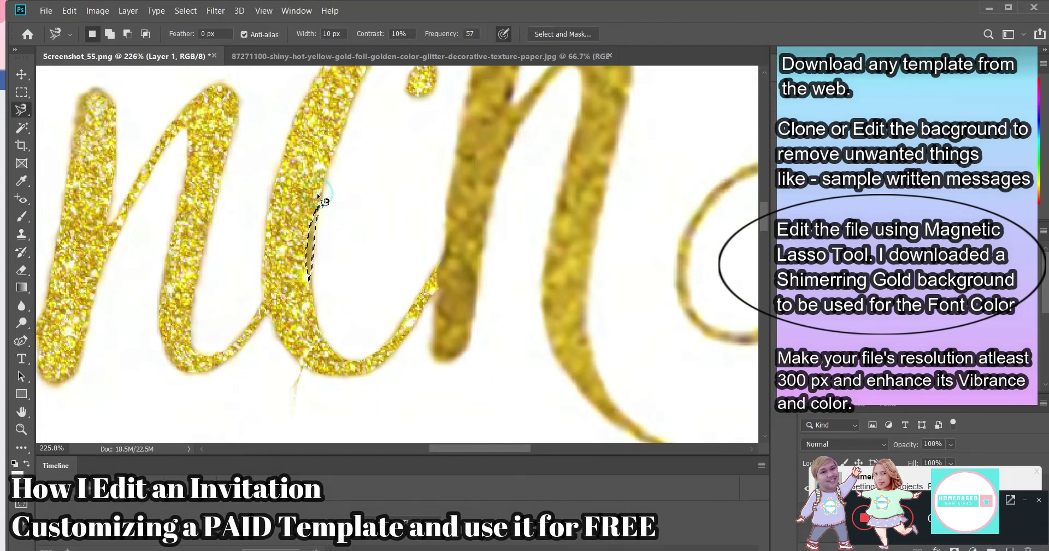
{"action": "key", "text": "ctrl+d"}
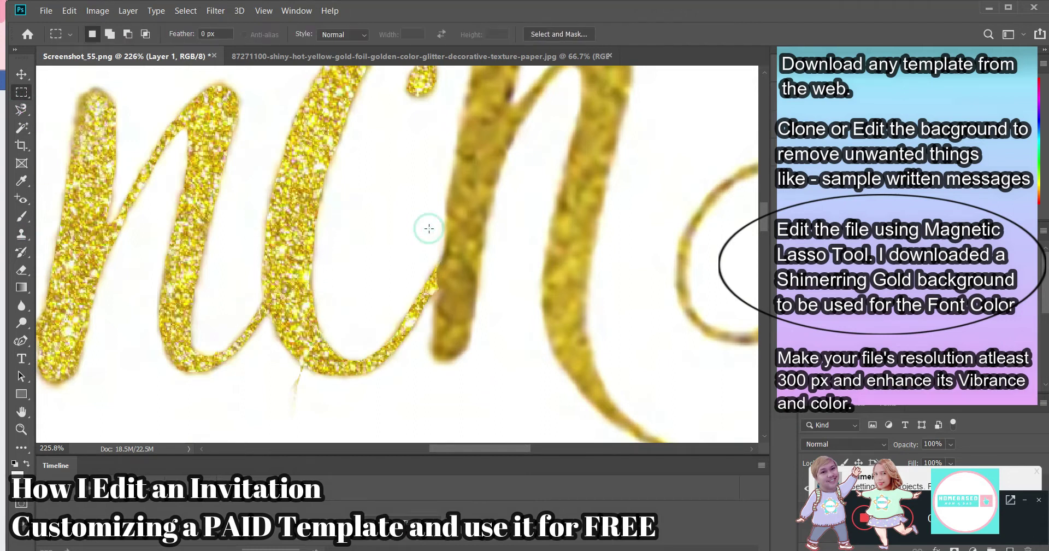
{"action": "scroll", "coordinate": [429, 228], "scroll_direction": "down", "scroll_amount": 3}
- Clean up the stray sliver beneath the 'c' using the Eraser and Clone Stamp
{"action": "left_click", "coordinate": [21, 270]}
{"action": "key", "text": "ctrl+z"}
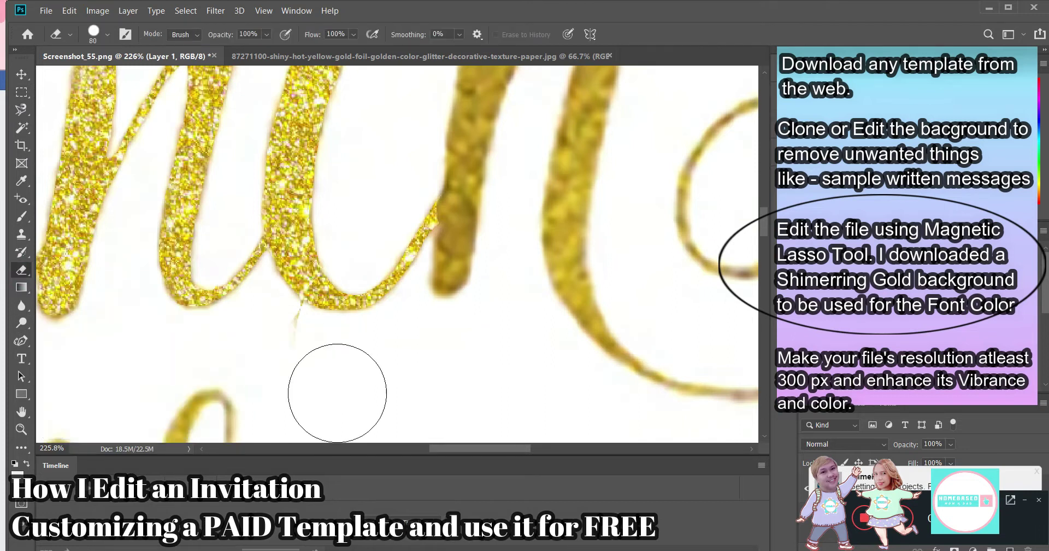
{"action": "left_click", "coordinate": [313, 373]}
{"action": "key", "text": "ctrl+z"}
{"action": "key", "text": "s"}
{"action": "left_click", "coordinate": [315, 359], "text": "alt"}
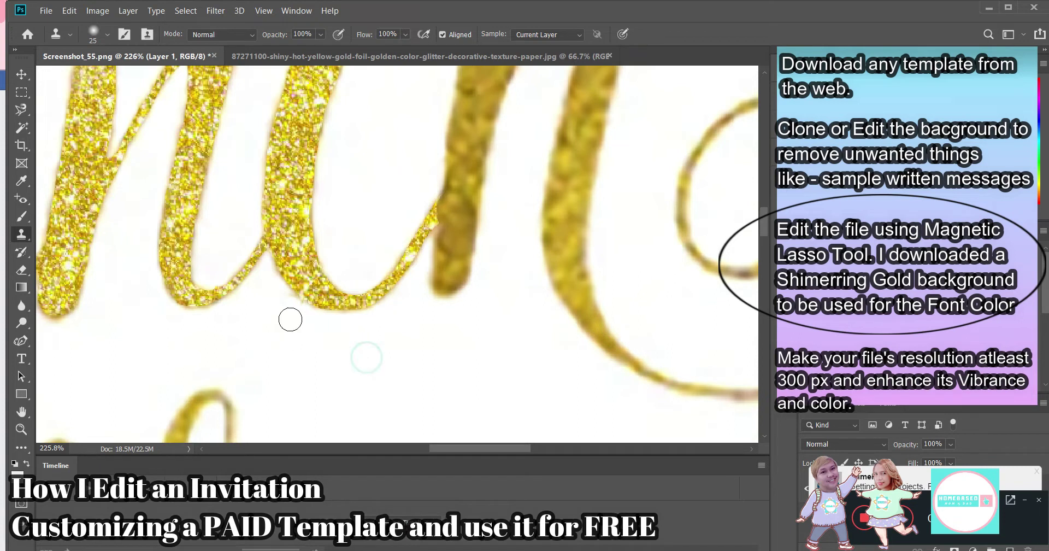
{"action": "scroll", "coordinate": [281, 344], "scroll_direction": "up", "scroll_amount": 2}
{"action": "scroll", "coordinate": [219, 273], "scroll_direction": "up", "scroll_amount": 2}
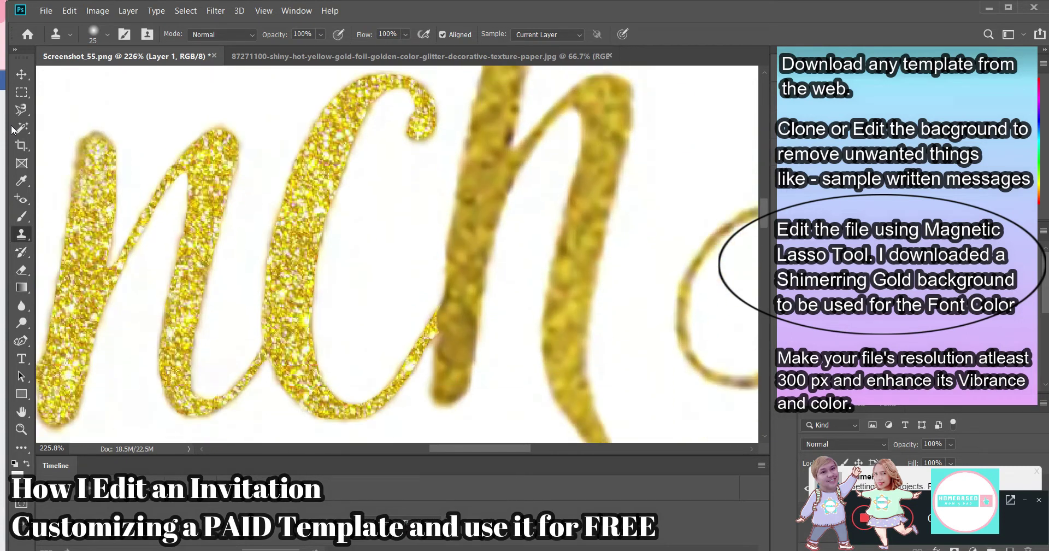
{"action": "left_click", "coordinate": [21, 109]}
{"action": "scroll", "coordinate": [450, 348], "scroll_direction": "up", "scroll_amount": 1}
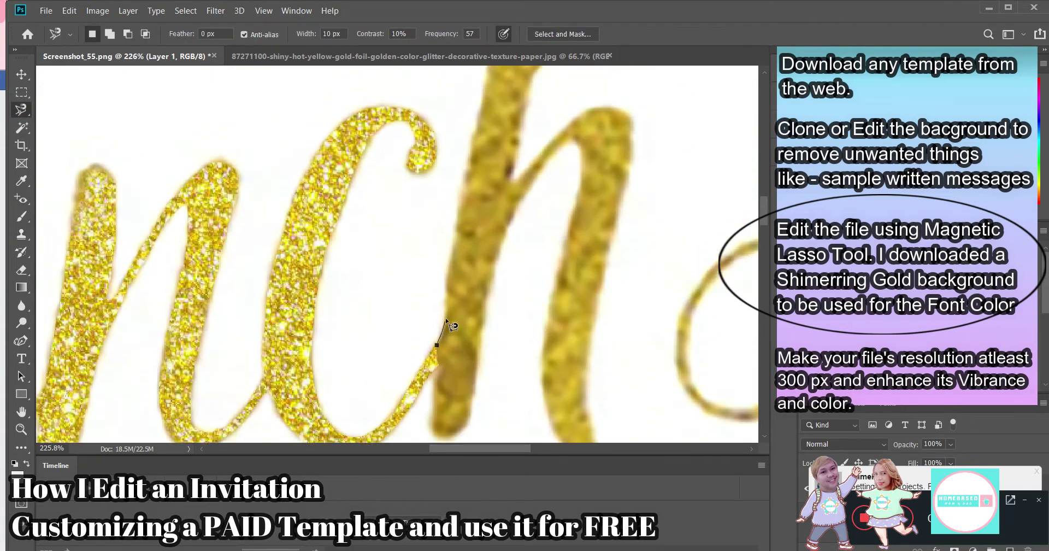
- Select the 'h' stroke and fill it with the gold glitter texture
{"action": "scroll", "coordinate": [490, 100], "scroll_direction": "up", "scroll_amount": 3}
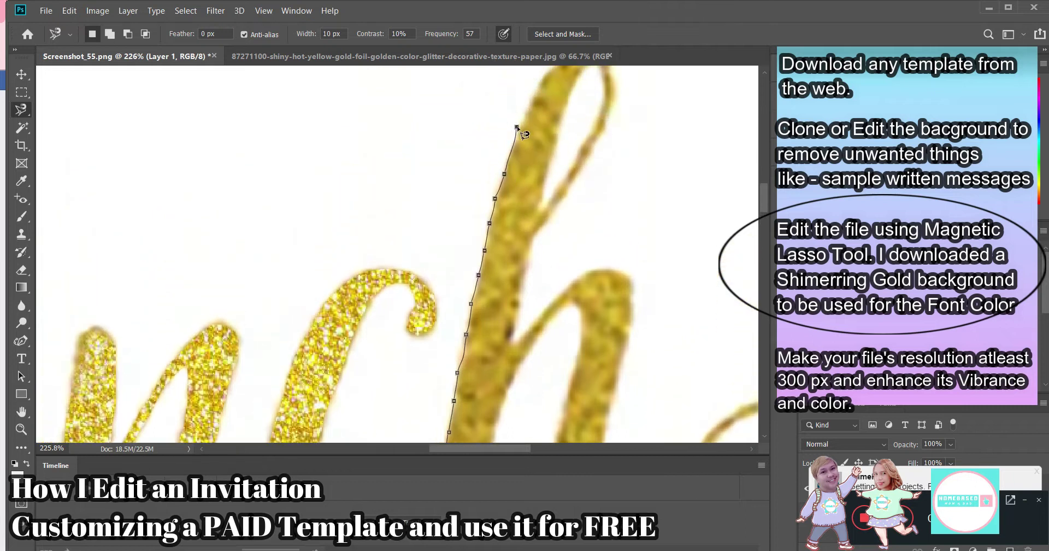
{"action": "scroll", "coordinate": [548, 84], "scroll_direction": "up", "scroll_amount": 1}
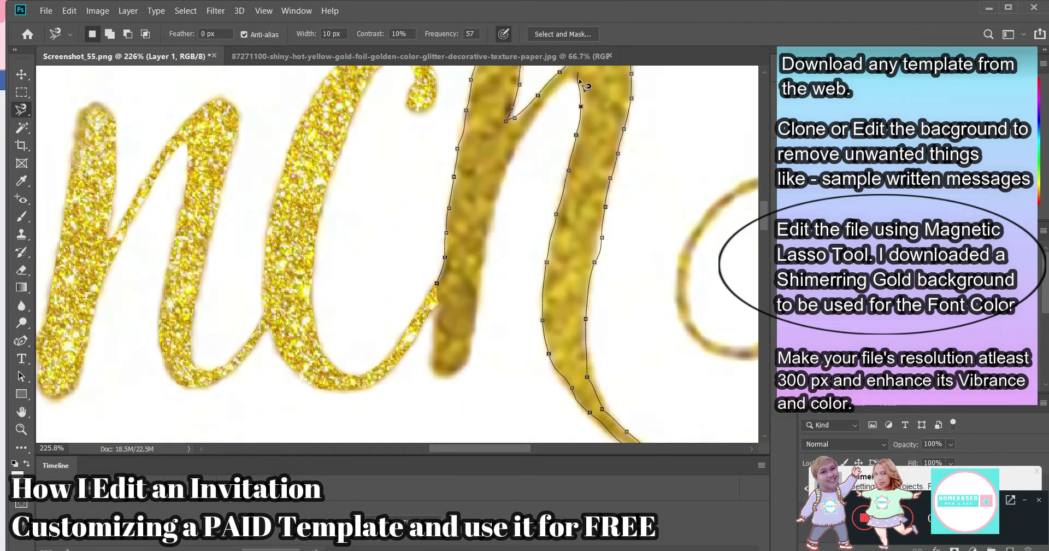
{"action": "left_click", "coordinate": [438, 284]}
{"action": "key", "text": "s"}
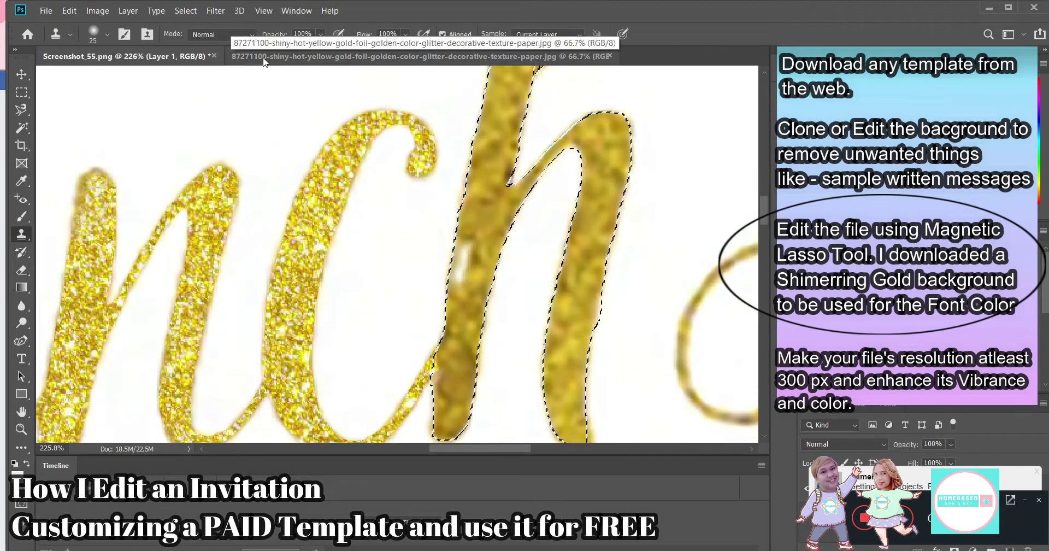
{"action": "left_click", "coordinate": [264, 56]}
{"action": "left_click", "coordinate": [126, 56]}
{"action": "mouse_move", "coordinate": [539, 164]}
{"action": "left_mouse_down"}
{"action": "mouse_move", "coordinate": [481, 245]}
{"action": "mouse_move", "coordinate": [453, 426]}
{"action": "mouse_move", "coordinate": [546, 328]}
{"action": "mouse_move", "coordinate": [601, 164]}
{"action": "mouse_move", "coordinate": [502, 219]}
{"action": "mouse_move", "coordinate": [605, 296]}
{"action": "left_mouse_up"}
- Select the curling swirl at the end of Brunch and begin cloning glitter into it
{"action": "scroll", "coordinate": [491, 452], "scroll_direction": "right", "scroll_amount": 3}
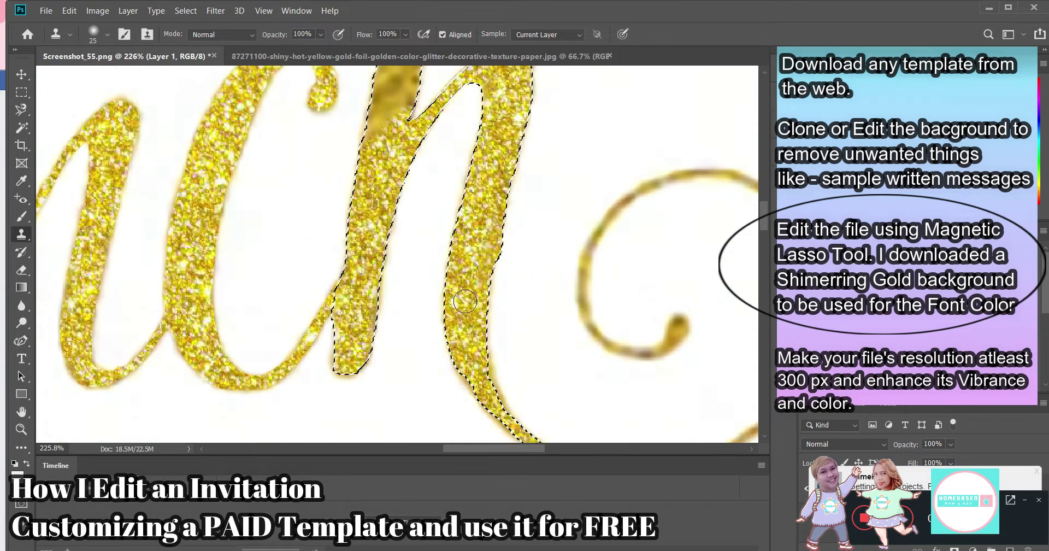
{"action": "scroll", "coordinate": [383, 246], "scroll_direction": "up", "scroll_amount": 3}
{"action": "scroll", "coordinate": [351, 281], "scroll_direction": "up", "scroll_amount": 2}
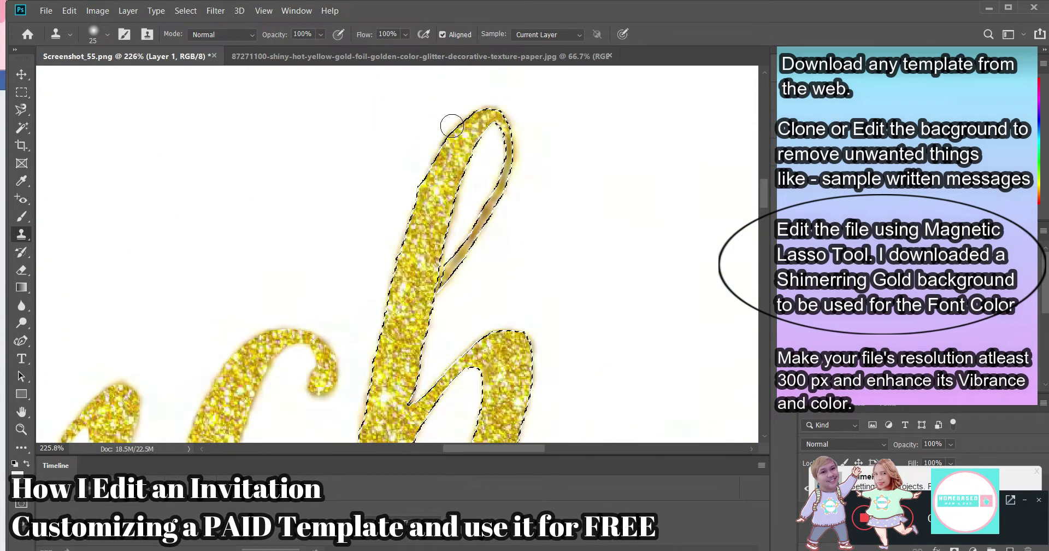
{"action": "scroll", "coordinate": [512, 378], "scroll_direction": "down", "scroll_amount": 4}
{"action": "scroll", "coordinate": [524, 361], "scroll_direction": "down", "scroll_amount": 1}
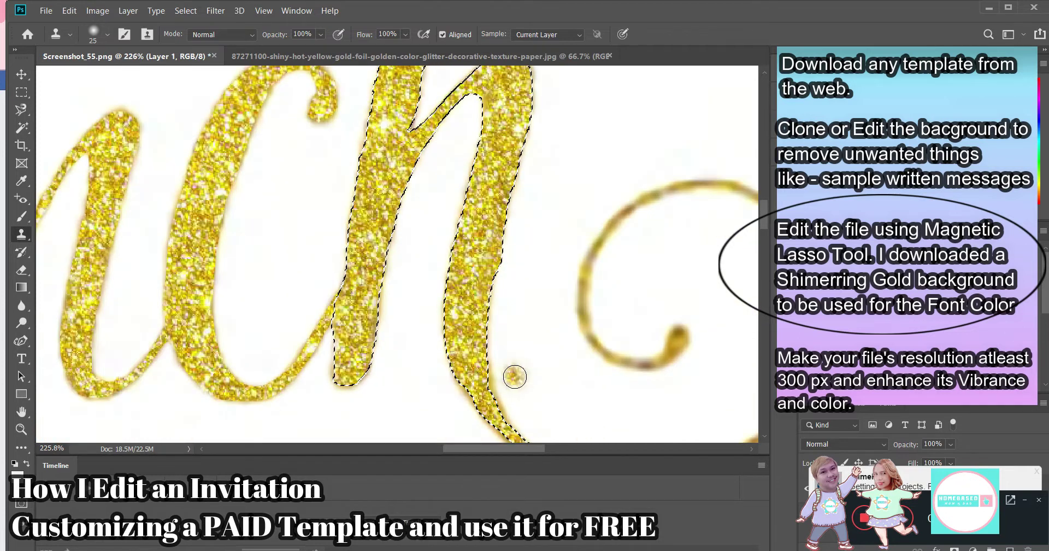
{"action": "scroll", "coordinate": [383, 349], "scroll_direction": "right", "scroll_amount": 4}
{"action": "scroll", "coordinate": [383, 349], "scroll_direction": "down", "scroll_amount": 2}
{"action": "key", "text": "l"}
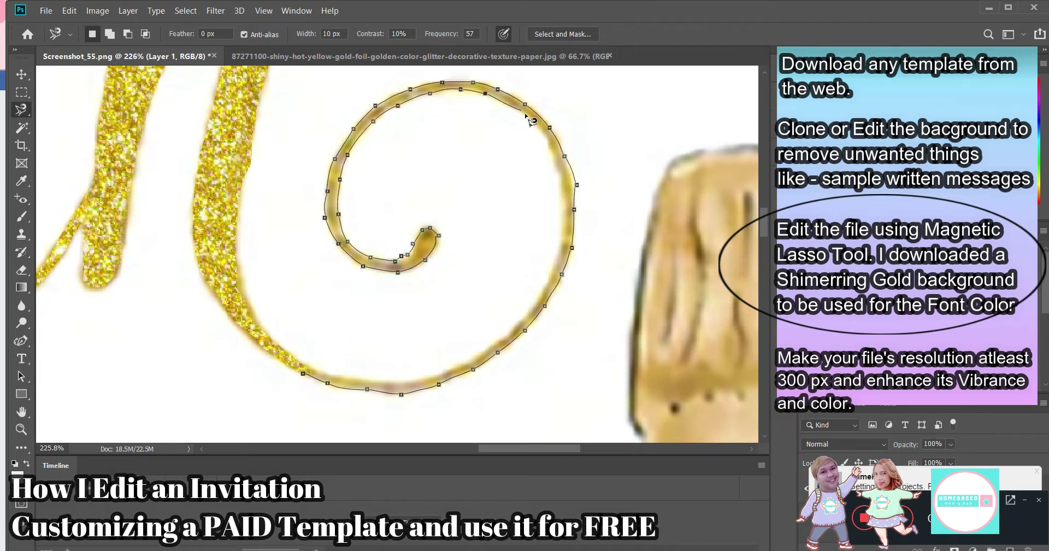
{"action": "left_click", "coordinate": [309, 370]}
{"action": "key", "text": "s"}
{"action": "scroll", "coordinate": [355, 339], "scroll_direction": "down", "scroll_amount": 3}
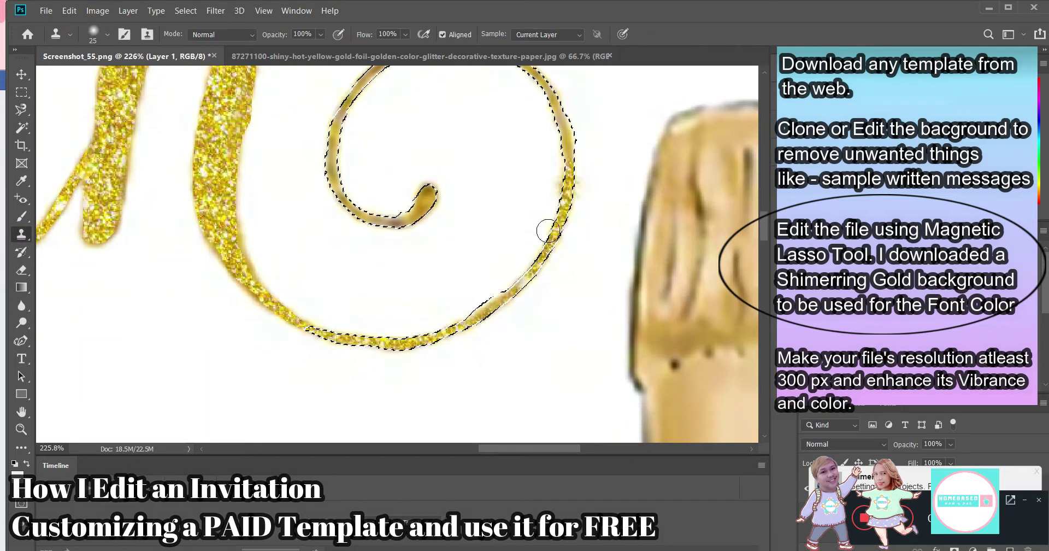
{"action": "scroll", "coordinate": [548, 230], "scroll_direction": "up", "scroll_amount": 2}
- Zoom out to view the whole Brunch heading
{"action": "key", "text": "z"}
{"action": "left_click", "coordinate": [453, 245], "text": "alt"}
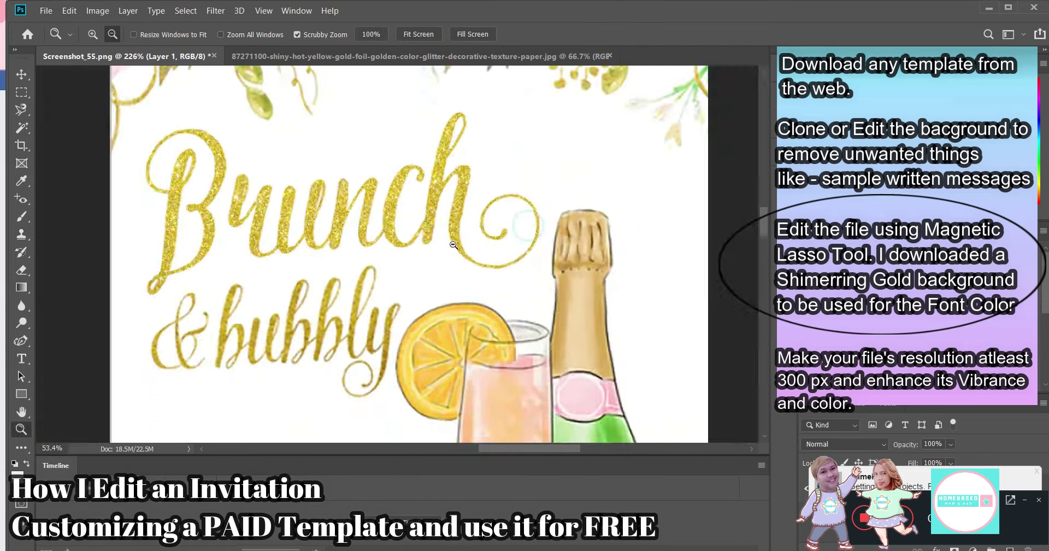
{"action": "left_click_drag", "start_coordinate": [422, 451], "coordinate": [448, 451]}
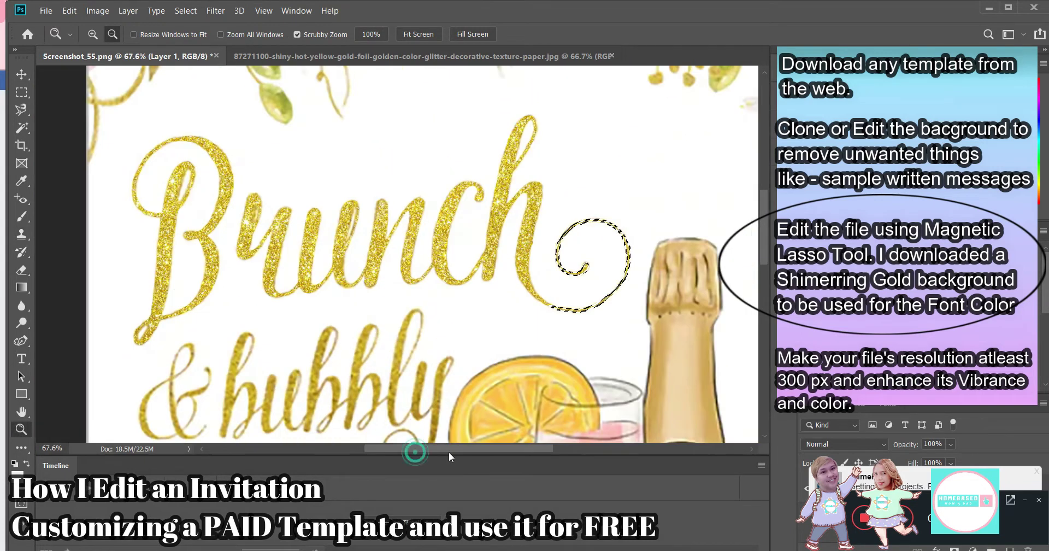
{"action": "scroll", "coordinate": [366, 197], "scroll_direction": "down", "scroll_amount": 2}
{"action": "scroll", "coordinate": [366, 197], "scroll_direction": "up", "scroll_amount": 3}
{"action": "scroll", "coordinate": [366, 196], "scroll_direction": "up", "scroll_amount": 2}
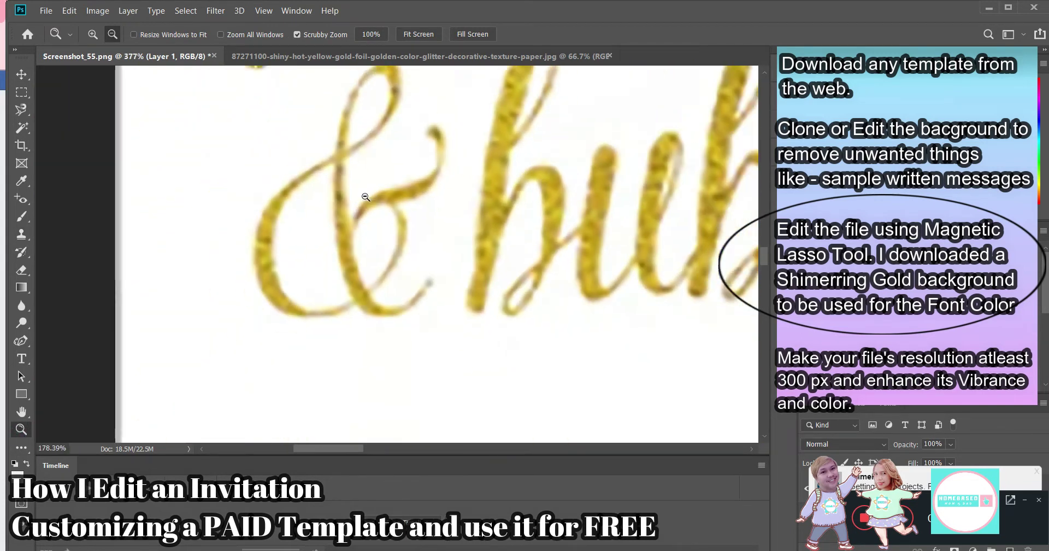
- Trace a Magnetic Lasso selection around the ampersand
{"action": "key", "text": "l"}
{"action": "left_click", "coordinate": [430, 313]}
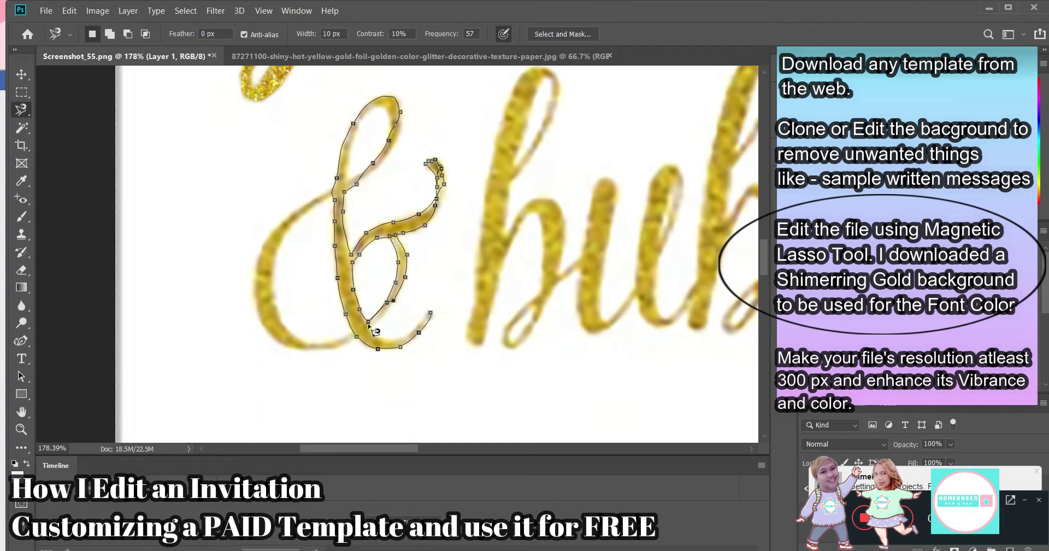
{"action": "double_click", "coordinate": [424, 332]}
{"action": "key", "text": "s"}
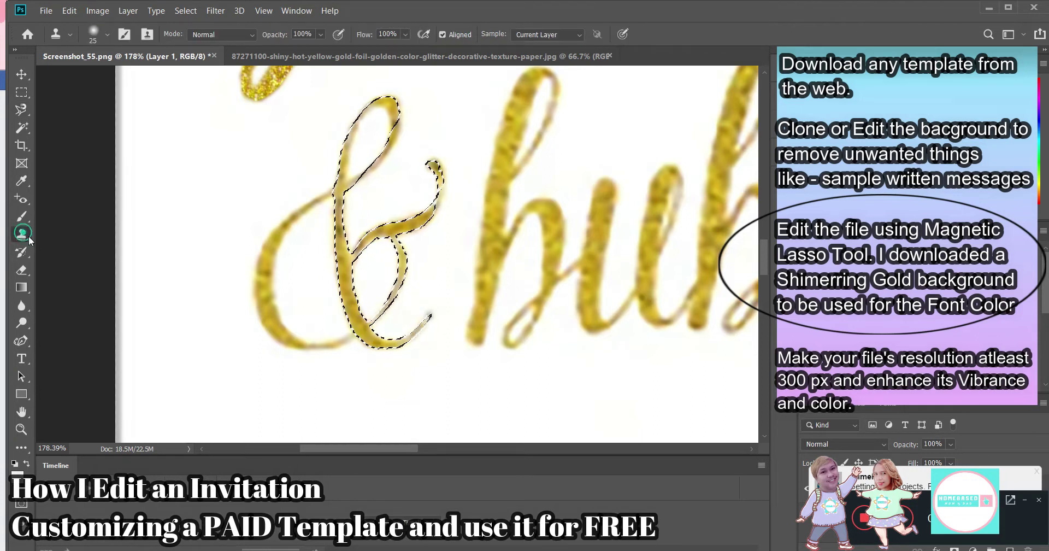
{"action": "left_click", "coordinate": [393, 57]}
{"action": "left_click", "coordinate": [126, 56]}
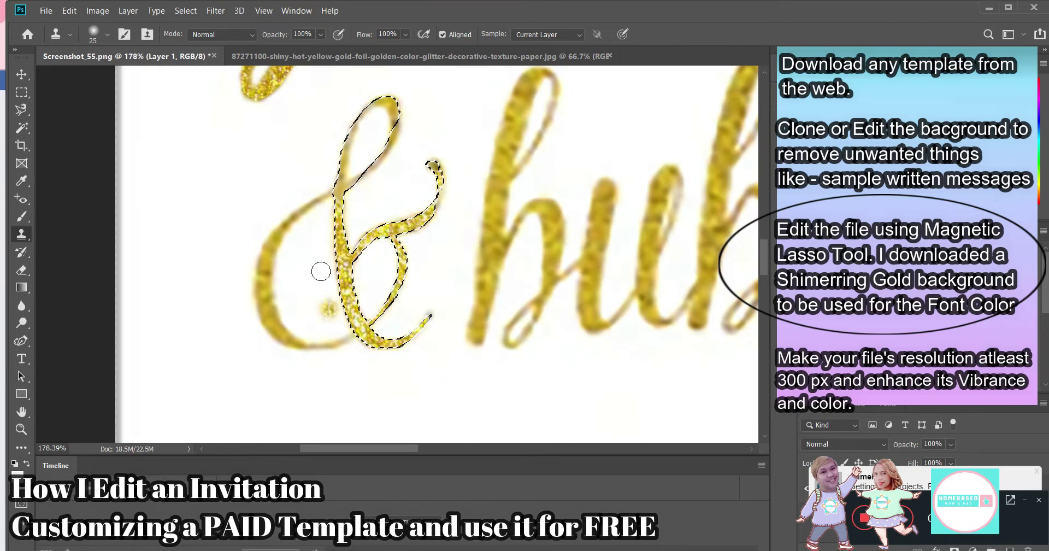
- Sample the gold glitter document and paint it onto the ampersand's top loop
{"action": "scroll", "coordinate": [323, 262], "scroll_direction": "up", "scroll_amount": 1}
{"action": "left_click", "coordinate": [393, 56]}
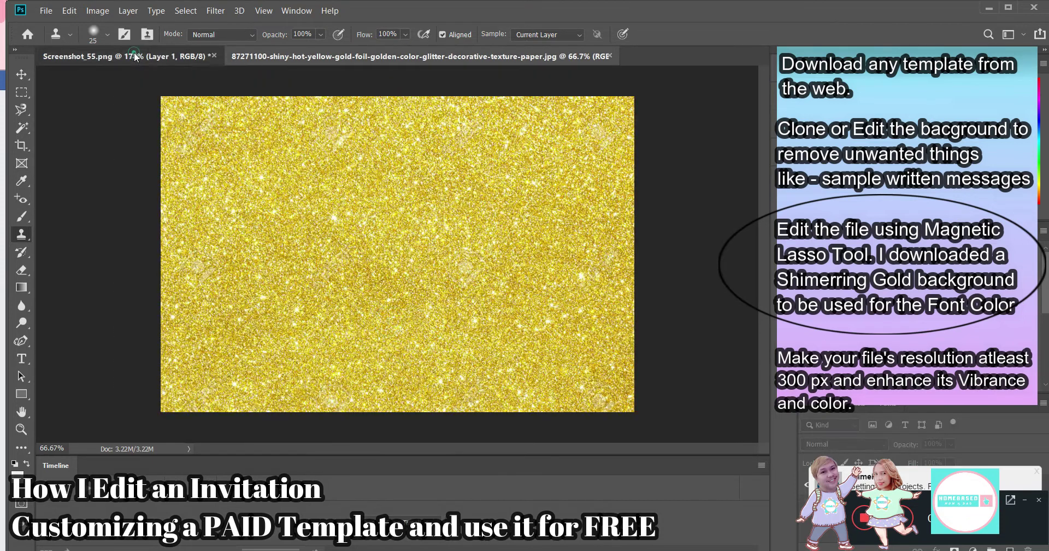
{"action": "left_click", "coordinate": [126, 56]}
{"action": "mouse_move", "coordinate": [383, 164]}
{"action": "left_mouse_down"}
{"action": "mouse_move", "coordinate": [359, 149]}
{"action": "mouse_move", "coordinate": [349, 158]}
{"action": "left_mouse_up"}
- Select the unfilled bits of the loop and clone glitter into them
{"action": "key", "text": "l"}
{"action": "left_click", "coordinate": [401, 147]}
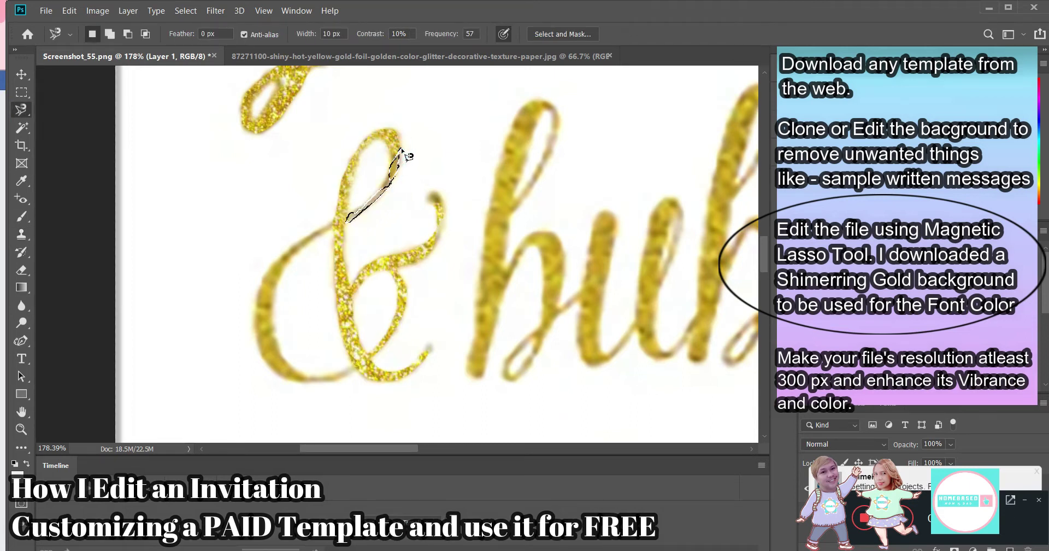
{"action": "left_click", "coordinate": [401, 149]}
{"action": "key", "text": "s"}
{"action": "key", "text": "l"}
{"action": "double_click", "coordinate": [399, 169]}
{"action": "key", "text": "s"}
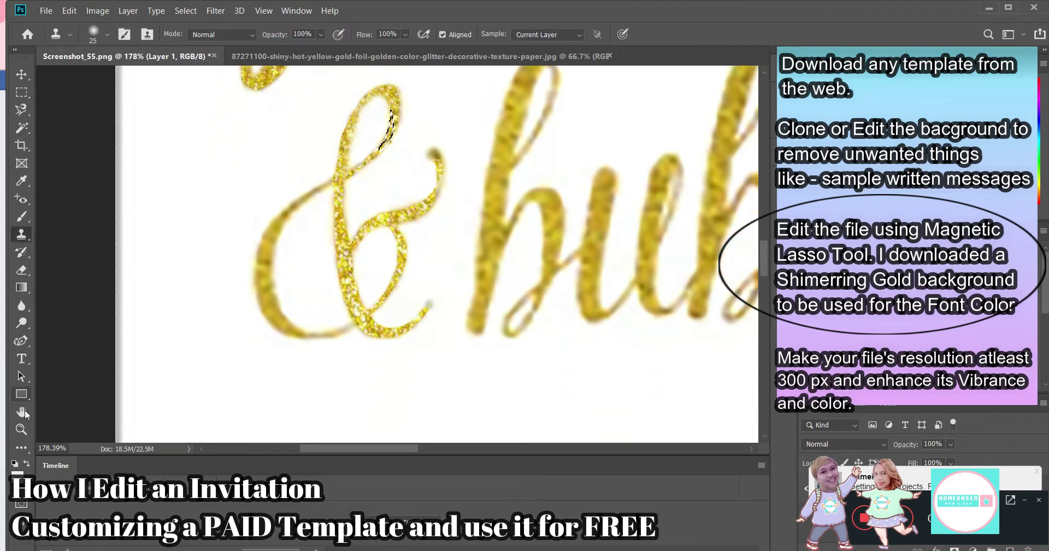
- Select the ampersand's left stroke and clone glitter into it
{"action": "scroll", "coordinate": [262, 306], "scroll_direction": "up", "scroll_amount": 3}
{"action": "key", "text": "l"}
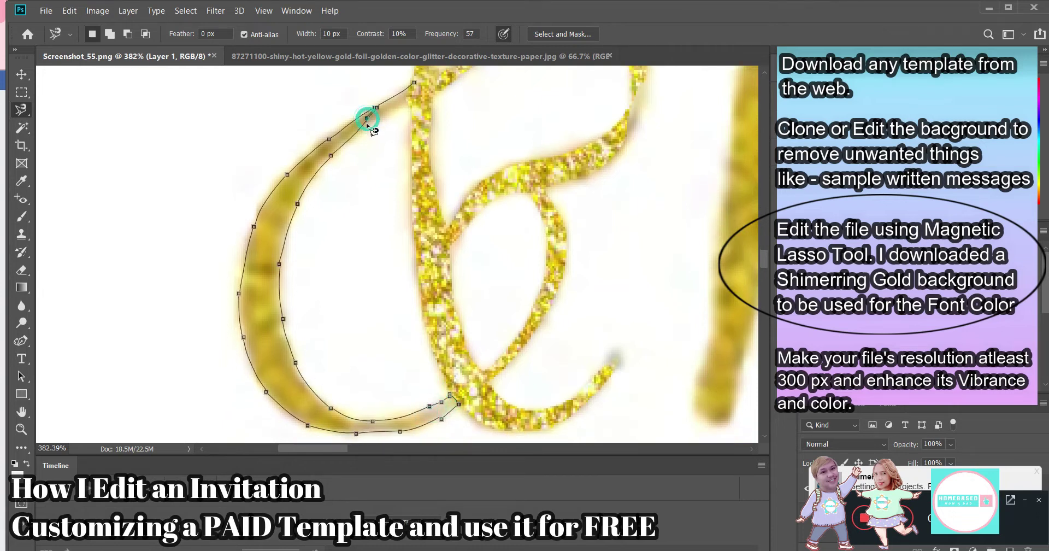
{"action": "left_click", "coordinate": [414, 83]}
{"action": "key", "text": "s"}
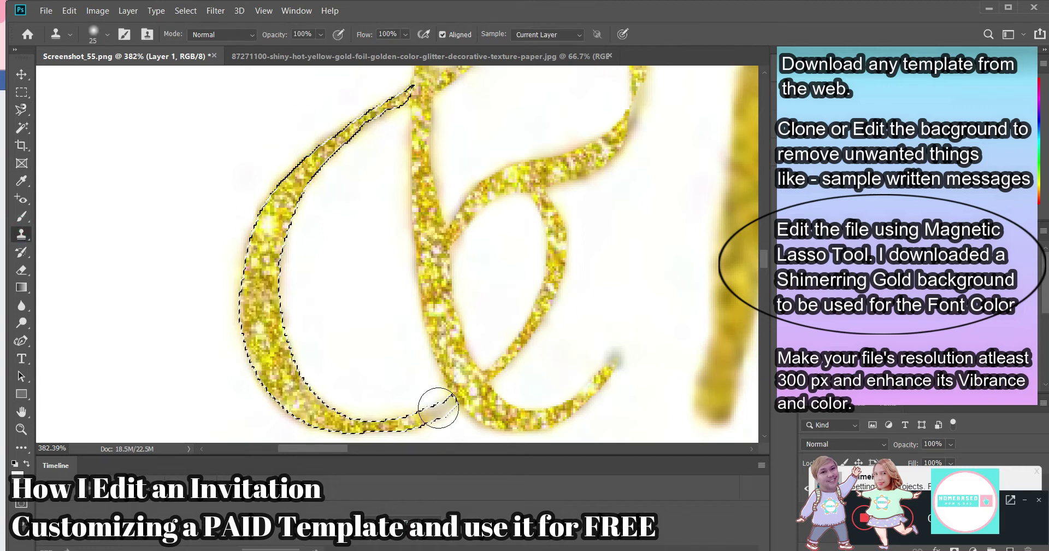
{"action": "scroll", "coordinate": [339, 438], "scroll_direction": "right", "scroll_amount": 5}
{"action": "key", "text": "l"}
{"action": "left_click", "coordinate": [322, 410]}
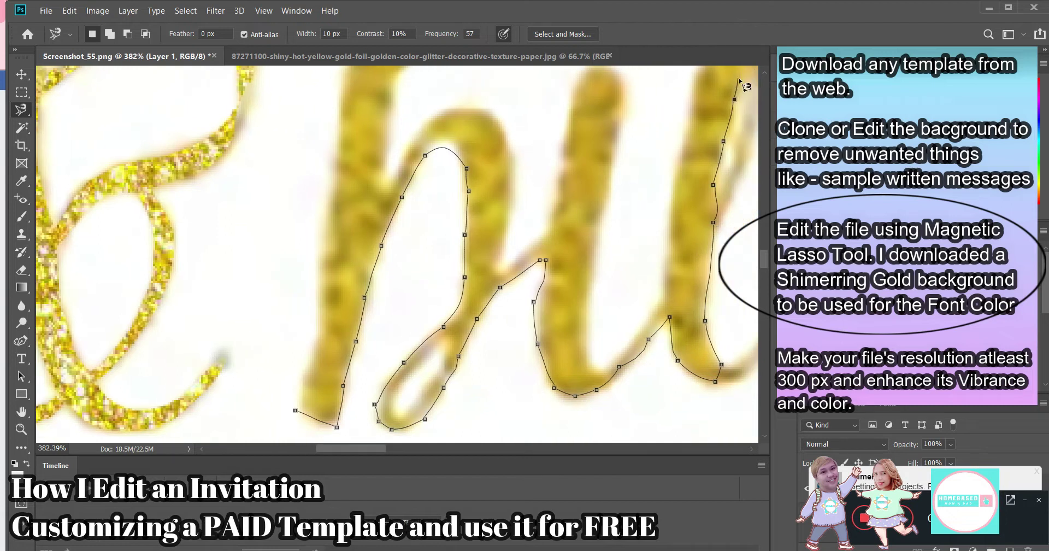
- Cancel the unfinished tracing and zoom out to see the whole word bubbly
{"action": "key", "text": "Escape"}
{"action": "left_click", "coordinate": [733, 148]}
{"action": "double_click", "coordinate": [394, 235]}
{"action": "key", "text": "z"}
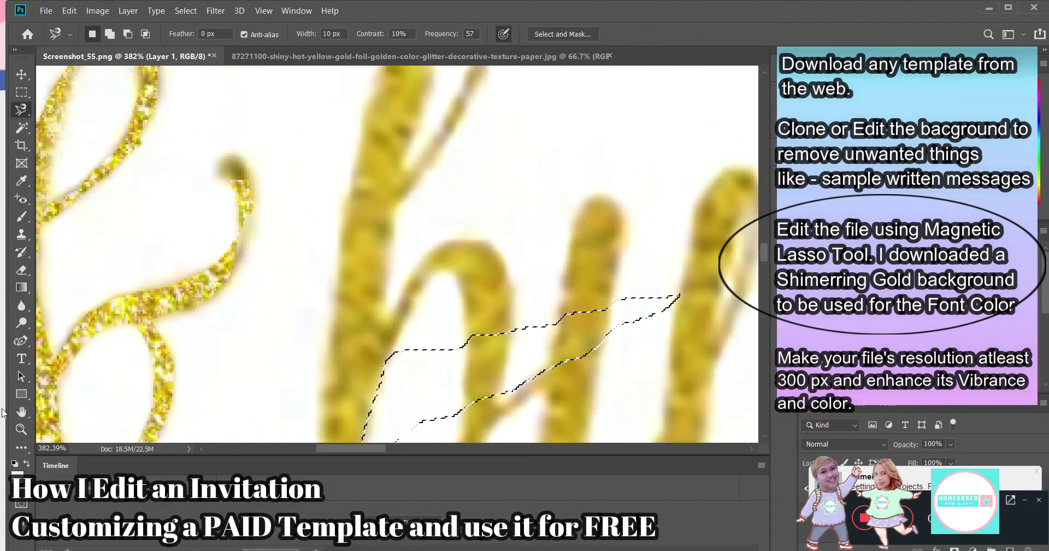
{"action": "left_click", "coordinate": [377, 285], "text": "alt"}
- Trace a Magnetic Lasso selection around the letters 'bubb'
{"action": "left_click", "coordinate": [21, 109]}
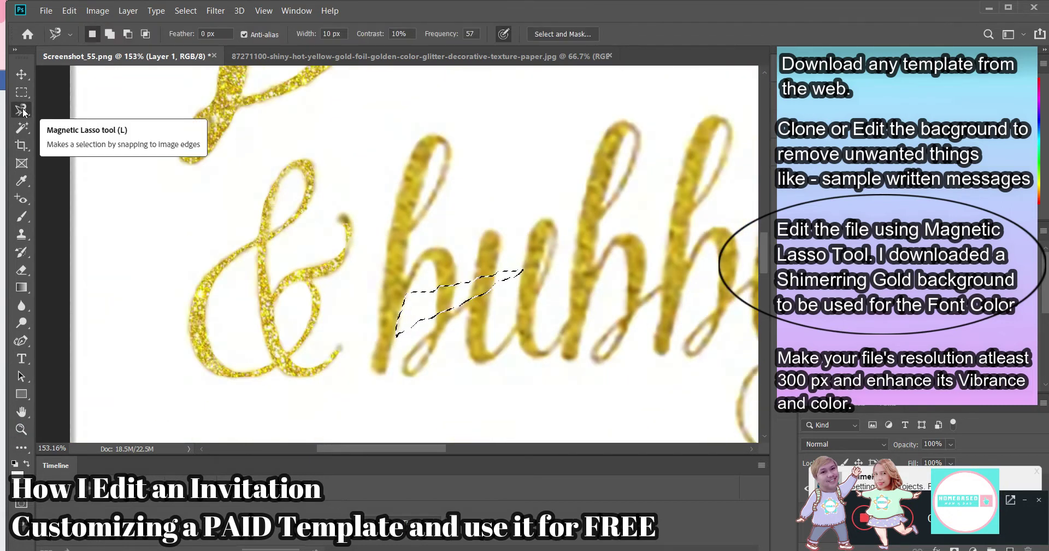
{"action": "left_click", "coordinate": [410, 232]}
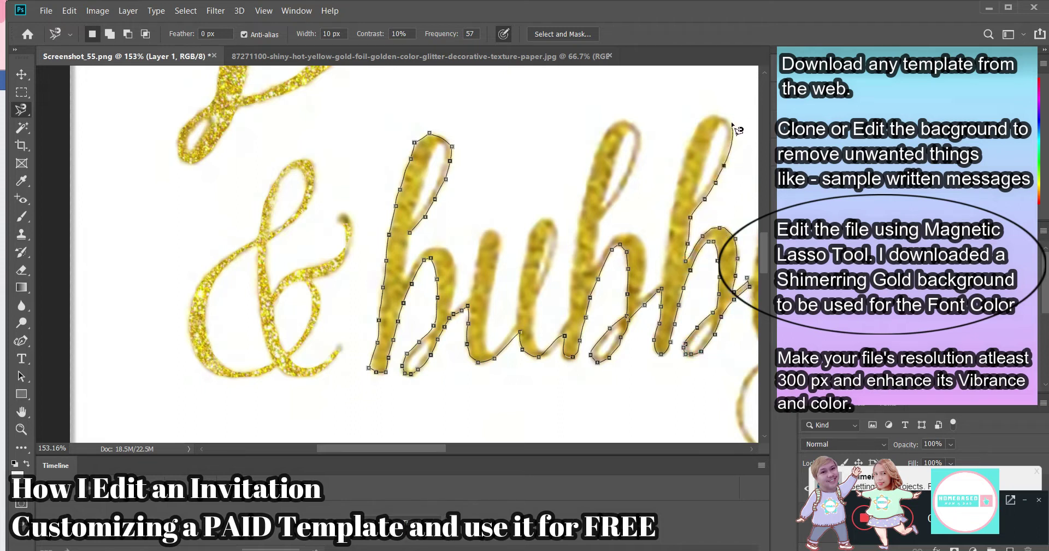
{"action": "mouse_move", "coordinate": [690, 146]}
{"action": "left_mouse_down"}
{"action": "mouse_move", "coordinate": [662, 281]}
{"action": "mouse_move", "coordinate": [643, 234]}
{"action": "mouse_move", "coordinate": [637, 126]}
{"action": "mouse_move", "coordinate": [572, 258]}
{"action": "left_mouse_up"}
{"action": "left_click_drag", "start_coordinate": [538, 331], "coordinate": [531, 224]}
{"action": "mouse_move", "coordinate": [488, 324]}
{"action": "left_mouse_down"}
{"action": "mouse_move", "coordinate": [497, 293]}
{"action": "mouse_move", "coordinate": [474, 299]}
{"action": "left_mouse_up"}
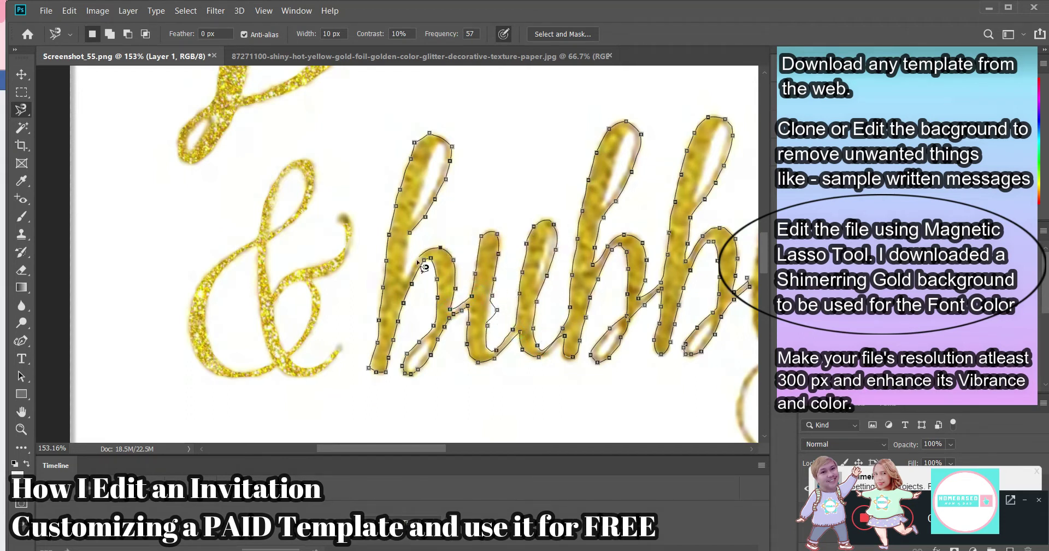
{"action": "left_click", "coordinate": [416, 238]}
{"action": "key", "text": "s"}
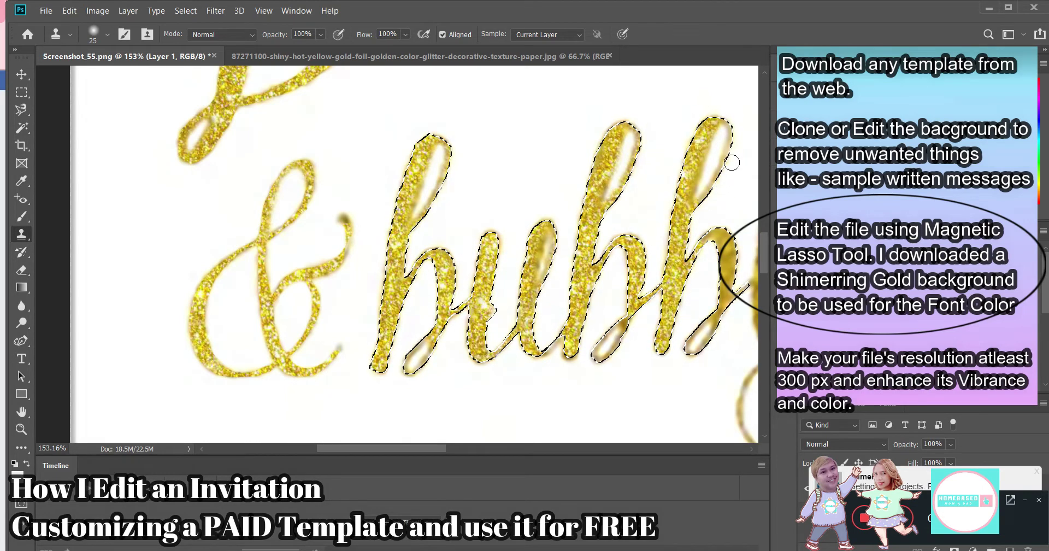
- Clone gold glitter into the remaining gaps of the first 'b'
{"action": "scroll", "coordinate": [699, 146], "scroll_direction": "down", "scroll_amount": 1}
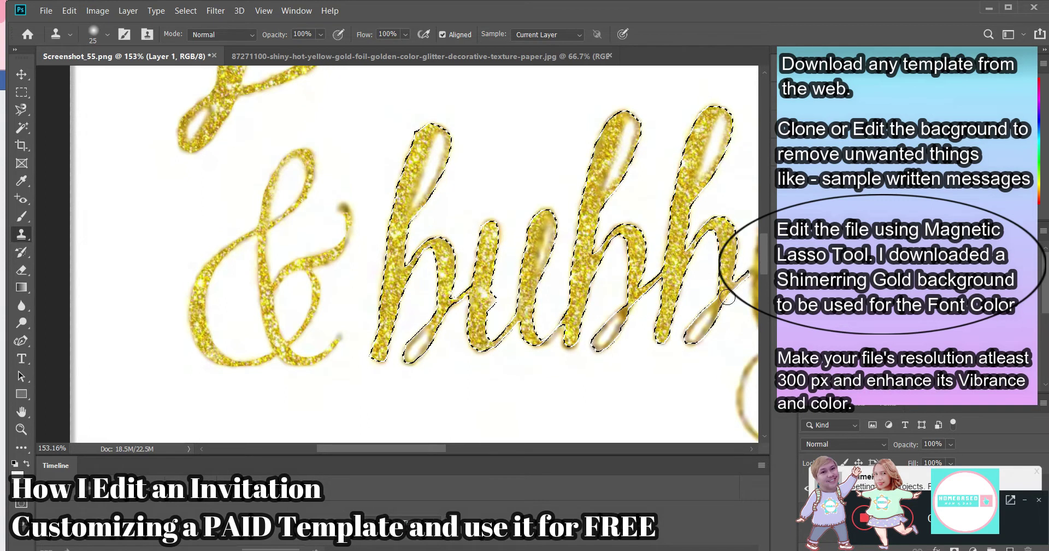
{"action": "left_click_drag", "start_coordinate": [382, 448], "coordinate": [409, 449]}
{"action": "mouse_move", "coordinate": [282, 196]}
{"action": "left_mouse_down"}
{"action": "mouse_move", "coordinate": [257, 338]}
{"action": "mouse_move", "coordinate": [441, 300]}
{"action": "left_mouse_up"}
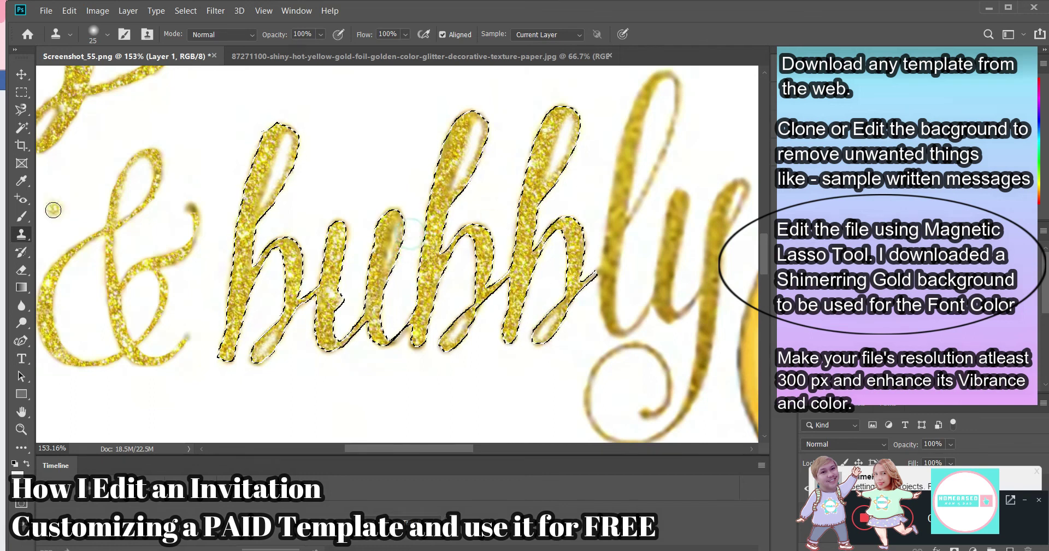
{"action": "left_click", "coordinate": [107, 34]}
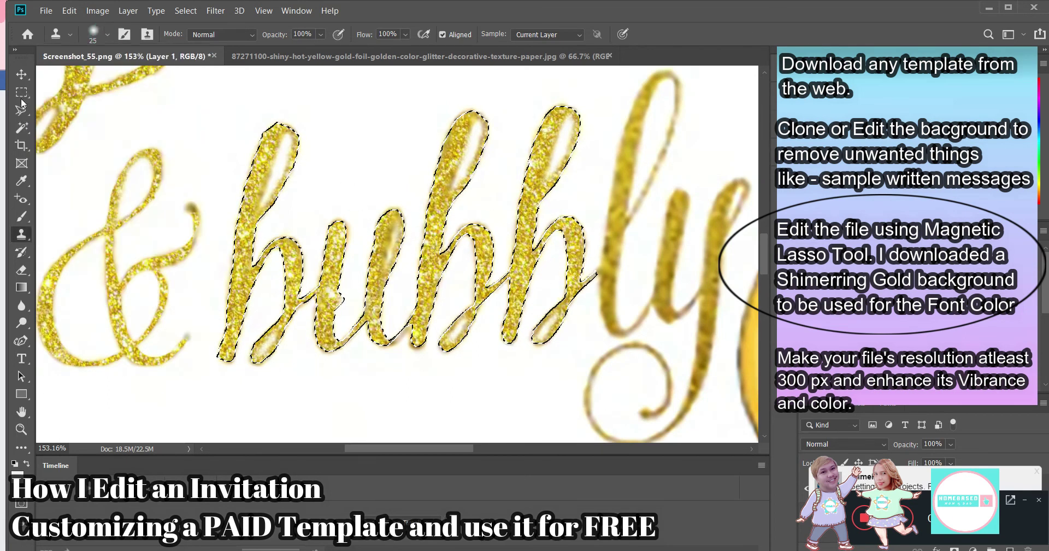
- Deselect the 'bubb' letters and zoom out to see the whole lettering
{"action": "left_click", "coordinate": [22, 110]}
{"action": "key", "text": "ctrl+d"}
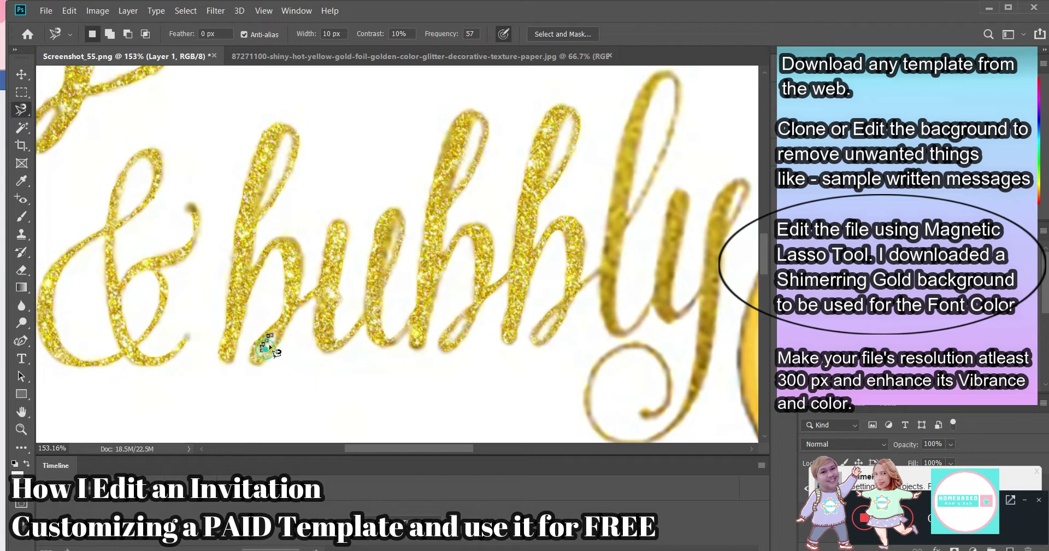
{"action": "key", "text": "s"}
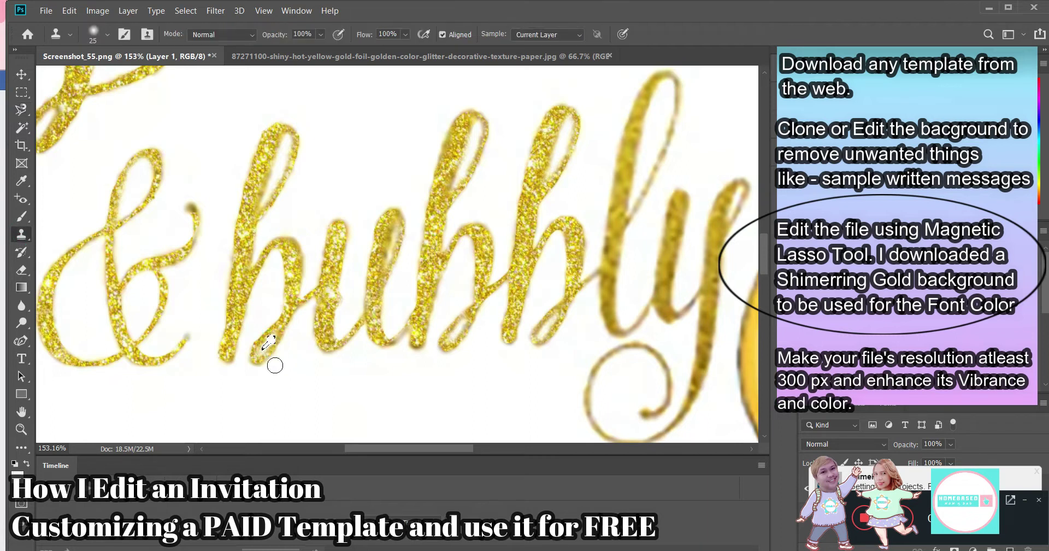
{"action": "key", "text": "z"}
{"action": "left_click_drag", "start_coordinate": [315, 389], "coordinate": [283, 320]}
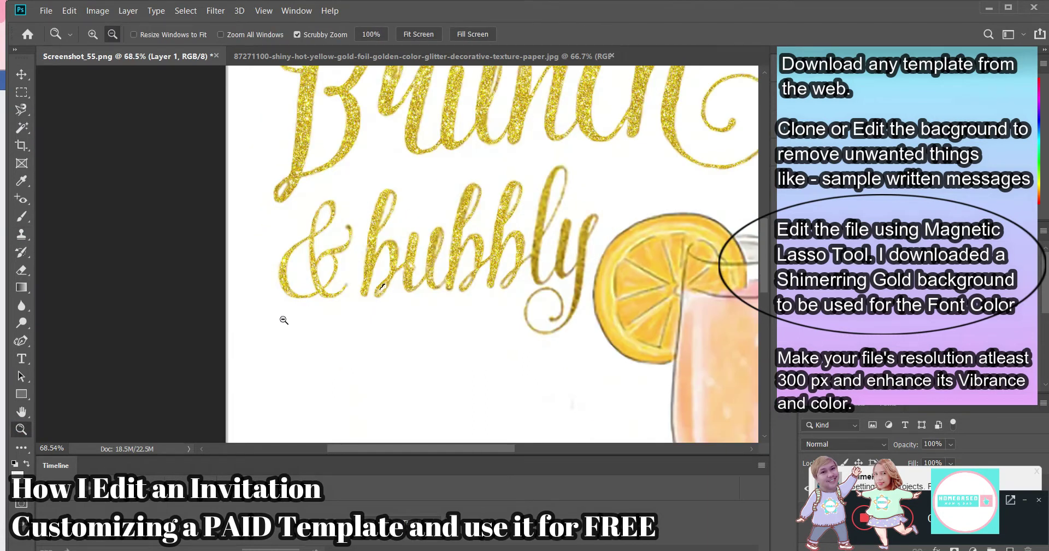
- Trace a Magnetic Lasso selection around the 'ly' of bubbly
{"action": "left_click", "coordinate": [21, 110]}
{"action": "scroll", "coordinate": [680, 297], "scroll_direction": "up", "scroll_amount": 3}
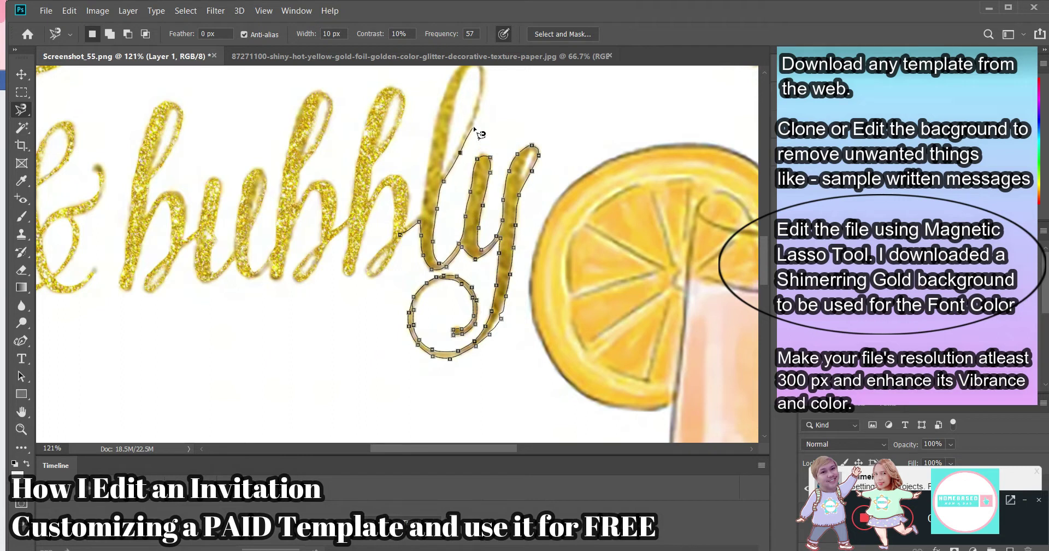
{"action": "left_click", "coordinate": [400, 262]}
{"action": "key", "text": "s"}
- Sample the glitter texture and paint it over the 'l' stem and 'y' loop
{"action": "left_click", "coordinate": [394, 56]}
{"action": "left_click", "coordinate": [297, 236], "text": "alt"}
{"action": "left_click", "coordinate": [109, 56]}
{"action": "left_click_drag", "start_coordinate": [432, 237], "coordinate": [502, 322]}
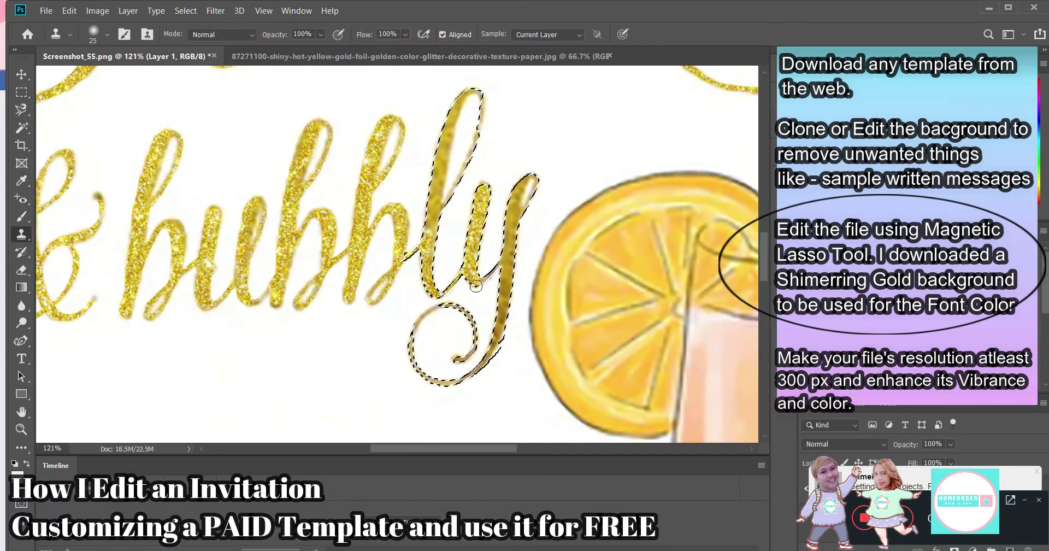
{"action": "left_click_drag", "start_coordinate": [420, 364], "coordinate": [433, 193]}
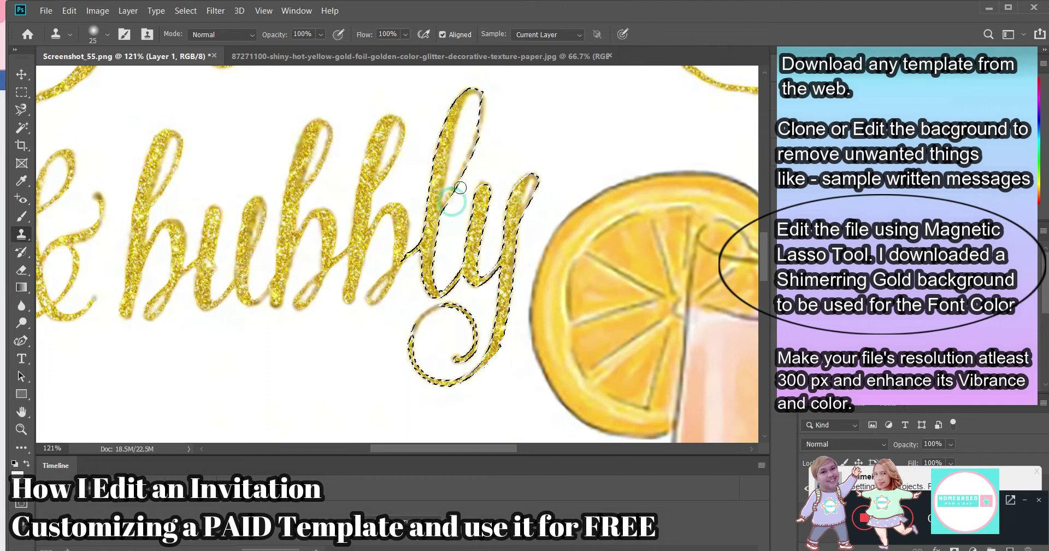
{"action": "scroll", "coordinate": [59, 151], "scroll_direction": "down", "scroll_amount": 3}
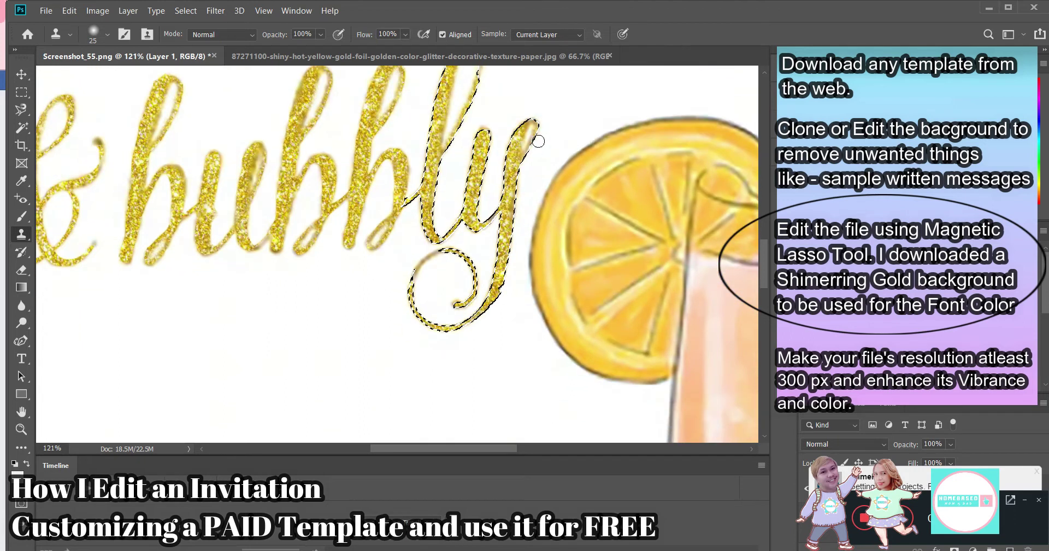
- Start a new outline at the 'y' loop, then abandon it and resume cloning
{"action": "key", "text": "l"}
{"action": "left_click", "coordinate": [414, 281]}
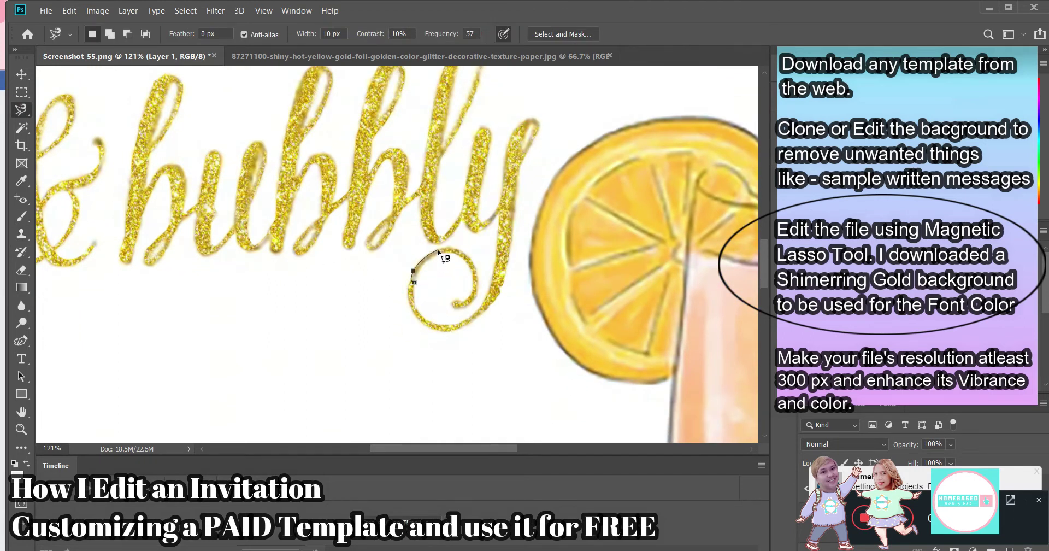
{"action": "key", "text": "s"}
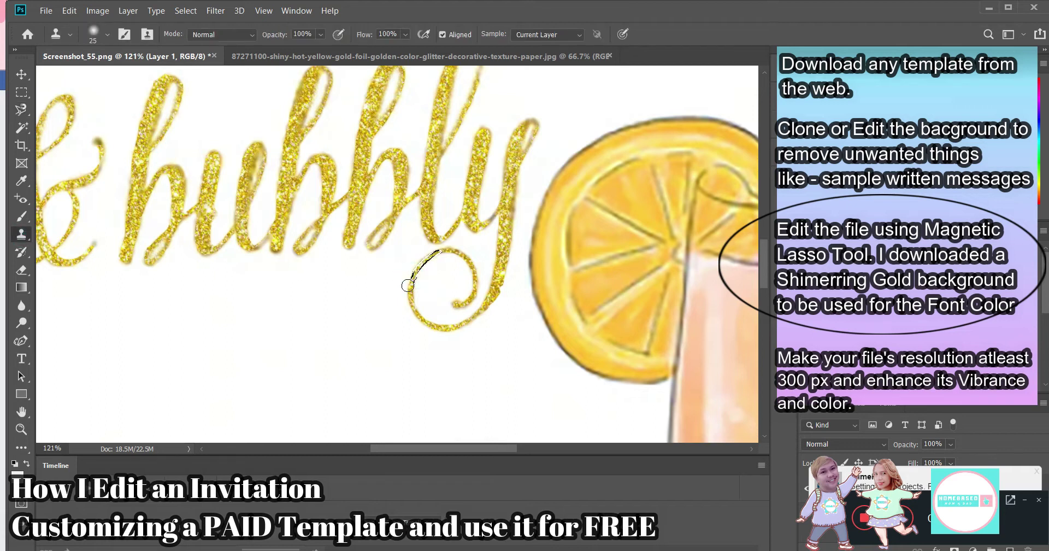
{"action": "scroll", "coordinate": [398, 254], "scroll_direction": "up", "scroll_amount": 2}
{"action": "scroll", "coordinate": [397, 254], "scroll_direction": "down", "scroll_amount": 5}
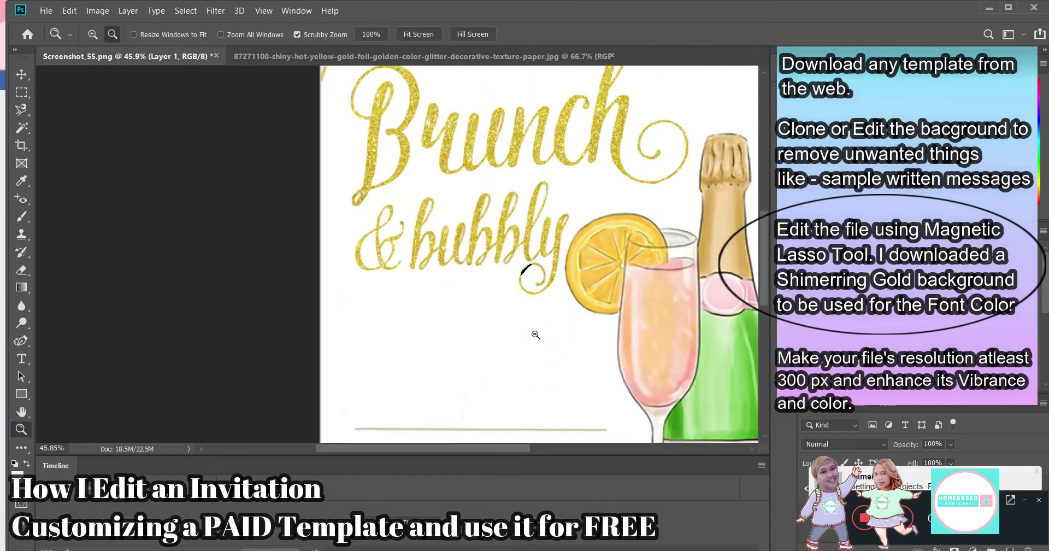
- Select the champagne glass and bottle with the Magnetic Lasso and raise their vibrance to +93
{"action": "key", "text": "l"}
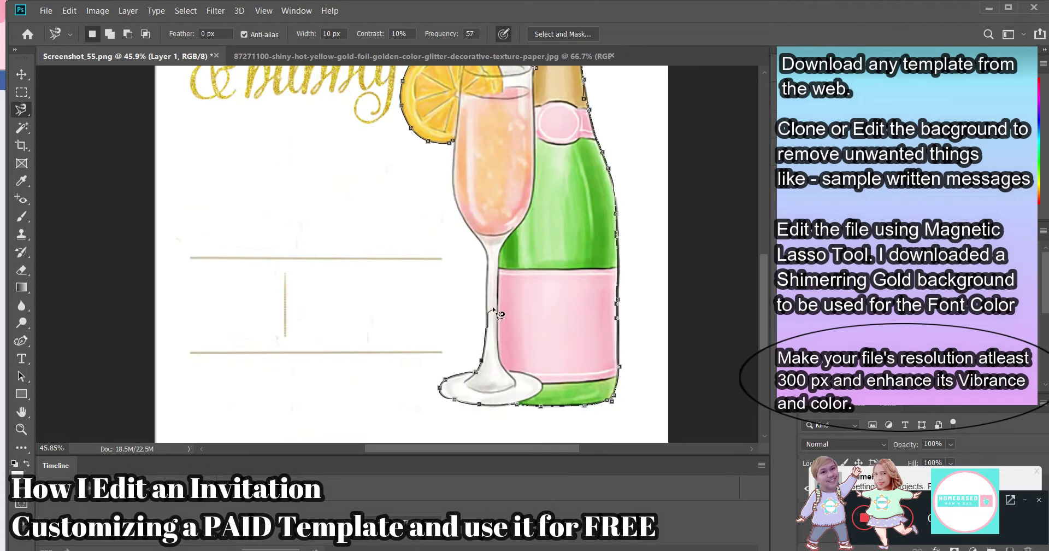
{"action": "left_click", "coordinate": [453, 185]}
{"action": "key", "text": "z"}
{"action": "scroll", "coordinate": [383, 246], "scroll_direction": "down", "scroll_amount": 2}
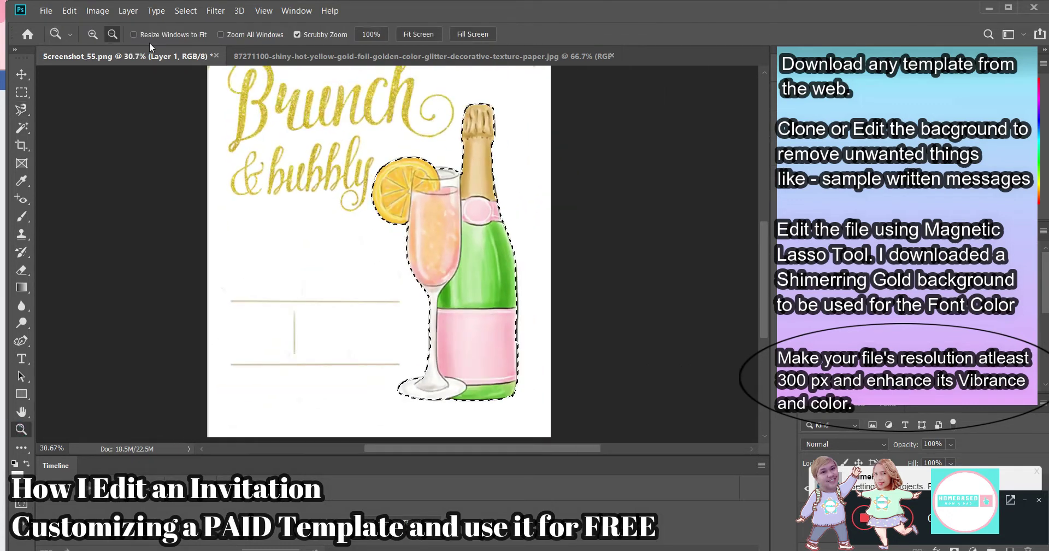
{"action": "left_click", "coordinate": [98, 10]}
{"action": "left_click", "coordinate": [254, 99]}
{"action": "left_click_drag", "start_coordinate": [554, 203], "coordinate": [616, 203]}
{"action": "left_click", "coordinate": [663, 182]}
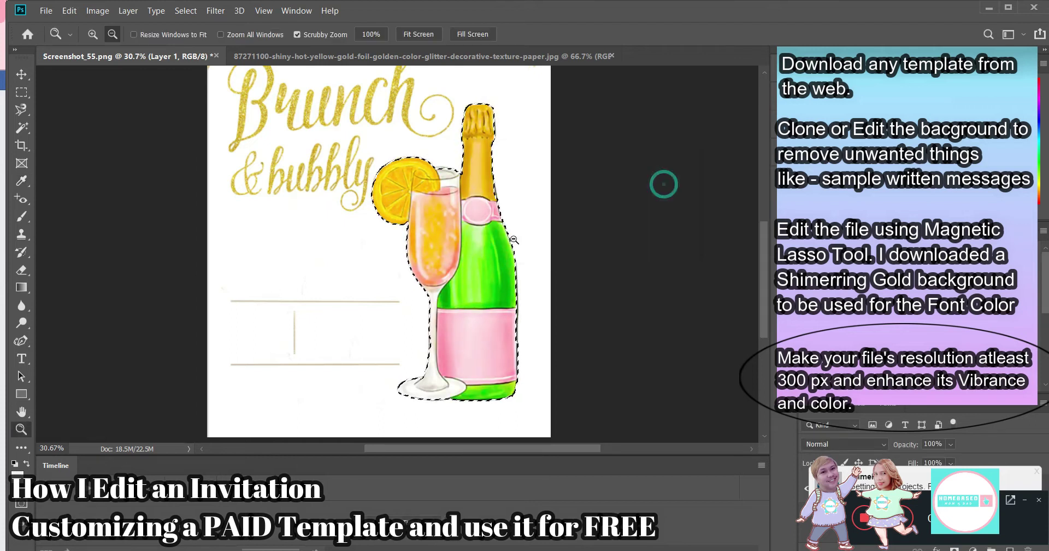
- Start a Magnetic Lasso outline along the floral border at the top
{"action": "scroll", "coordinate": [310, 241], "scroll_direction": "up", "scroll_amount": 3}
{"action": "key", "text": "l"}
{"action": "left_click", "coordinate": [208, 229]}
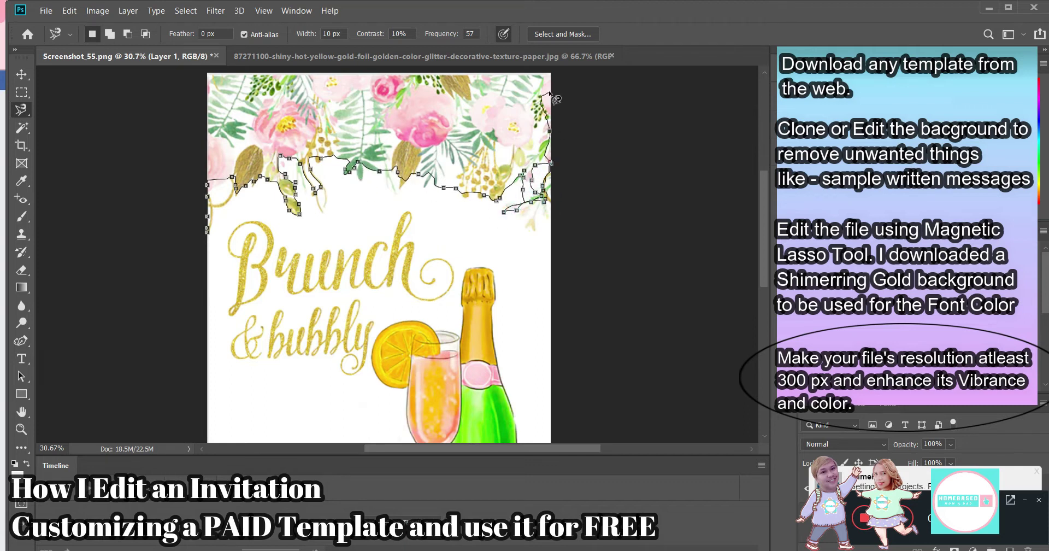
- Trace and close a Magnetic Lasso selection around the top floral border
{"action": "left_click", "coordinate": [211, 79]}
{"action": "left_click", "coordinate": [211, 245]}
{"action": "left_click", "coordinate": [273, 169]}
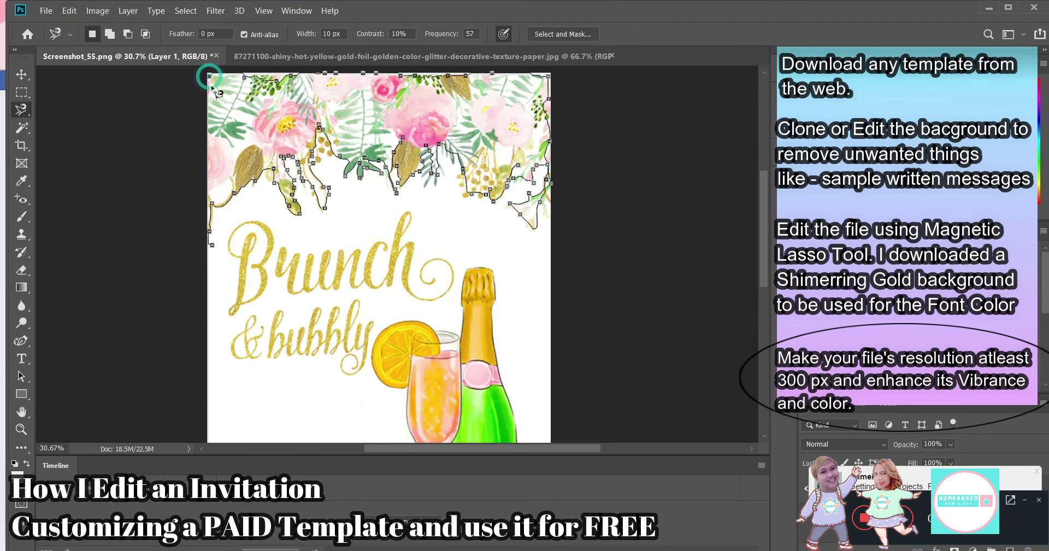
{"action": "left_click", "coordinate": [211, 245]}
- Apply Vibrance of about +92 and Saturation +38 to the florals, then deselect
{"action": "left_click", "coordinate": [107, 16]}
{"action": "left_click", "coordinate": [146, 57]}
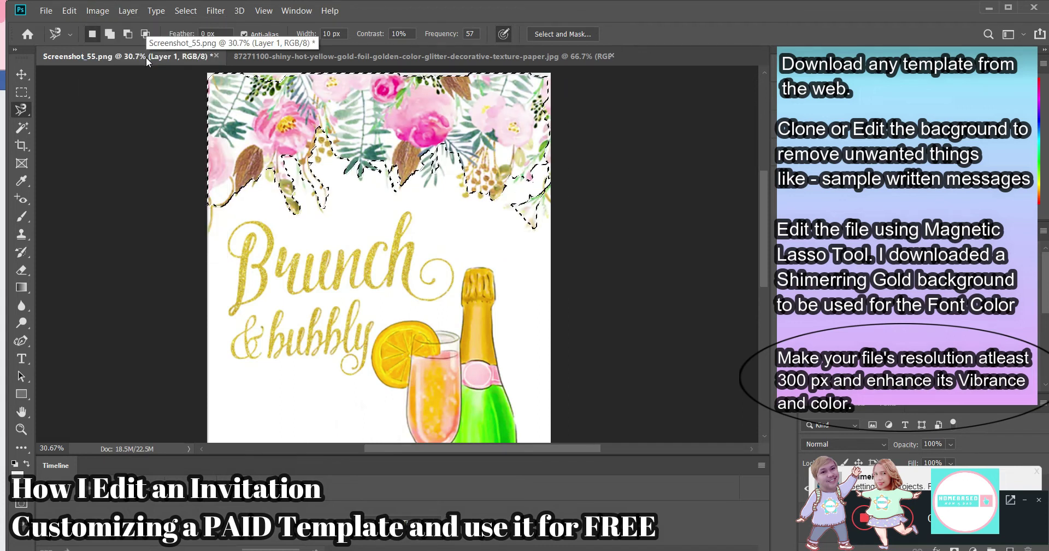
{"action": "left_click", "coordinate": [134, 14]}
{"action": "left_click", "coordinate": [295, 92]}
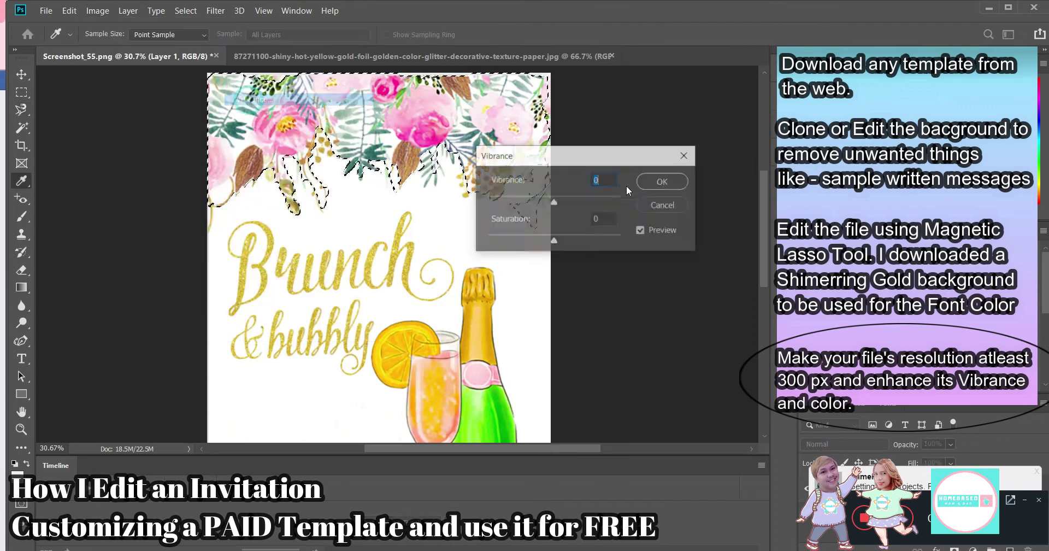
{"action": "key", "text": "Tab"}
{"action": "key", "text": "Return"}
{"action": "key", "text": "ctrl+d"}
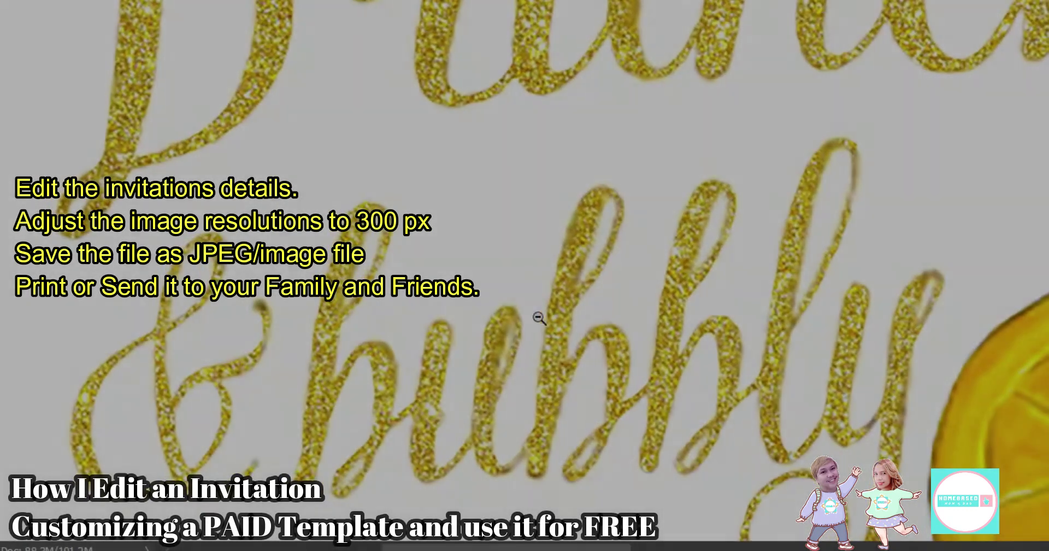
- Zoom out to view the whole invitation with its pink name and 'House Warming' text
{"action": "left_click", "coordinate": [540, 318], "text": "alt"}
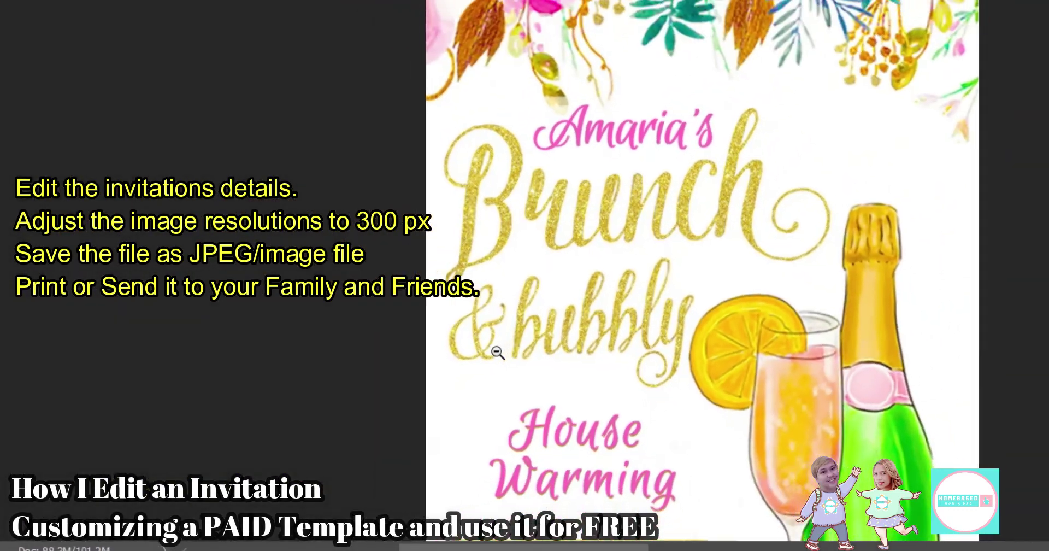